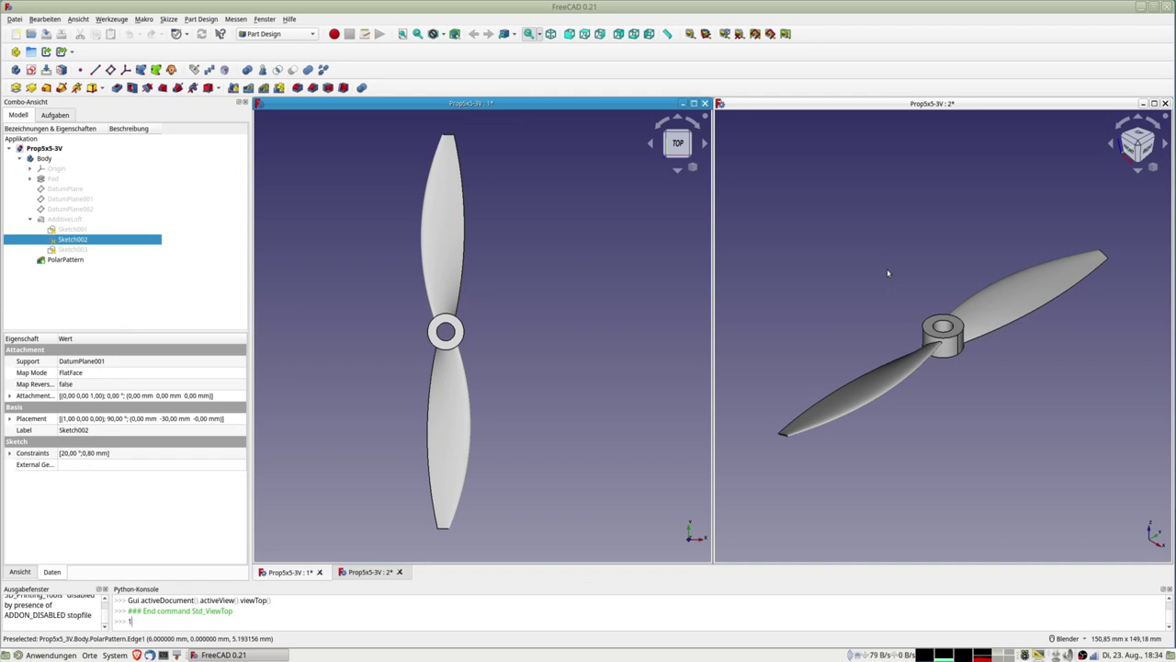
# Show the propeller edge-on from the right in the second 3D view
pyautogui.click(929, 104)
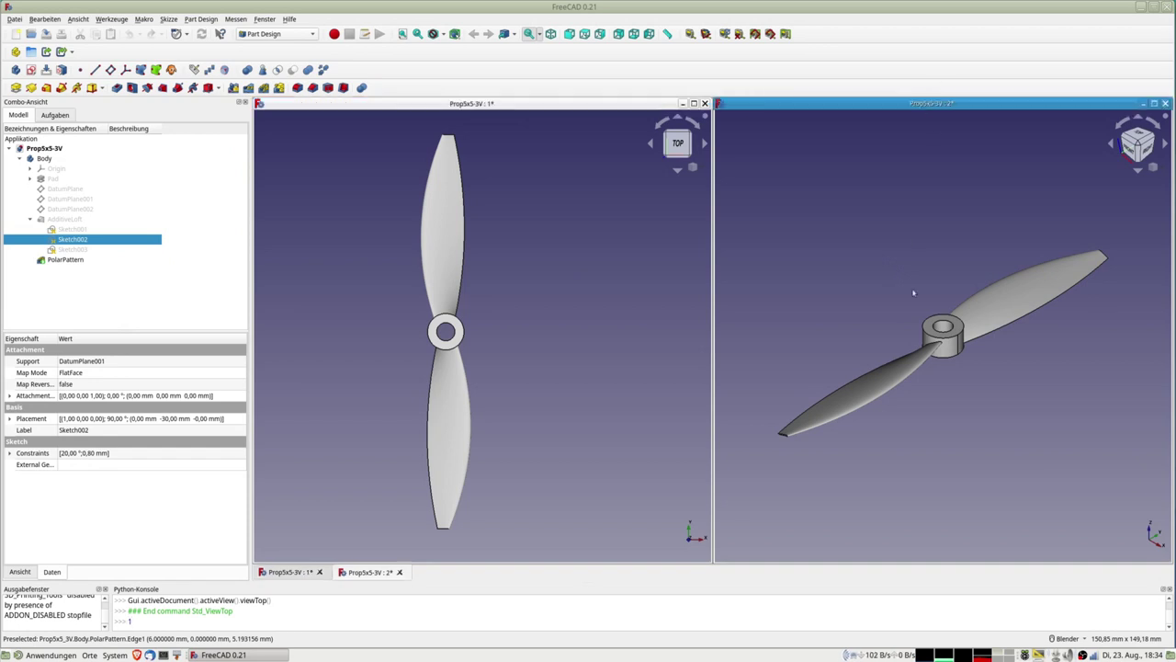
pyautogui.press('1')
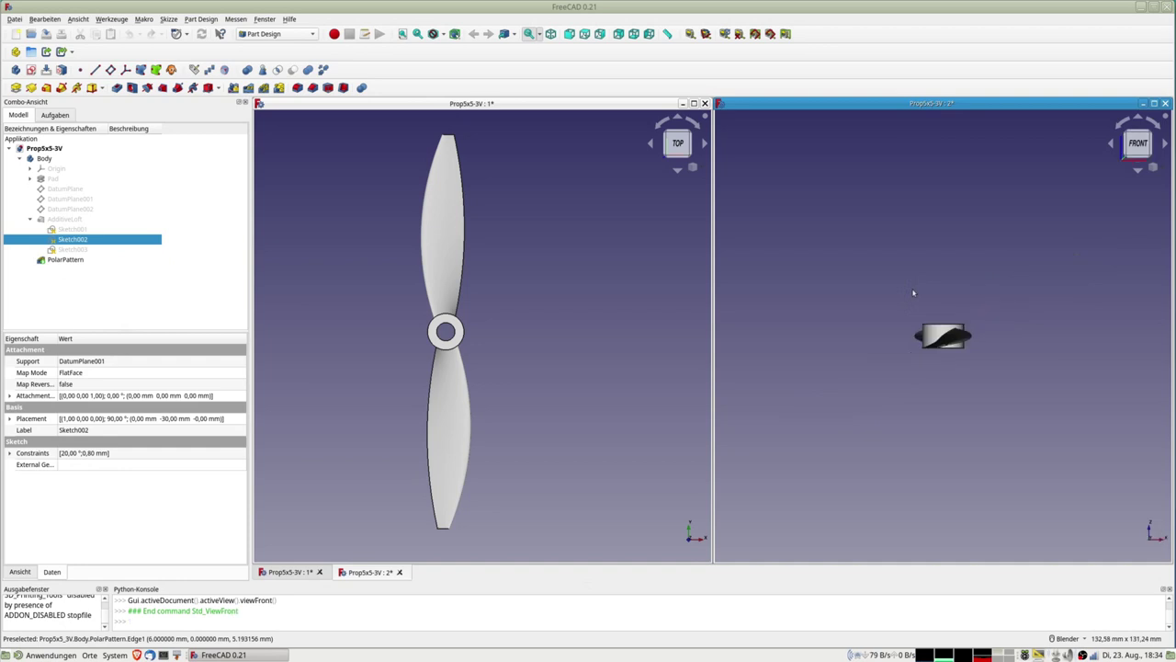
pyautogui.press('3')
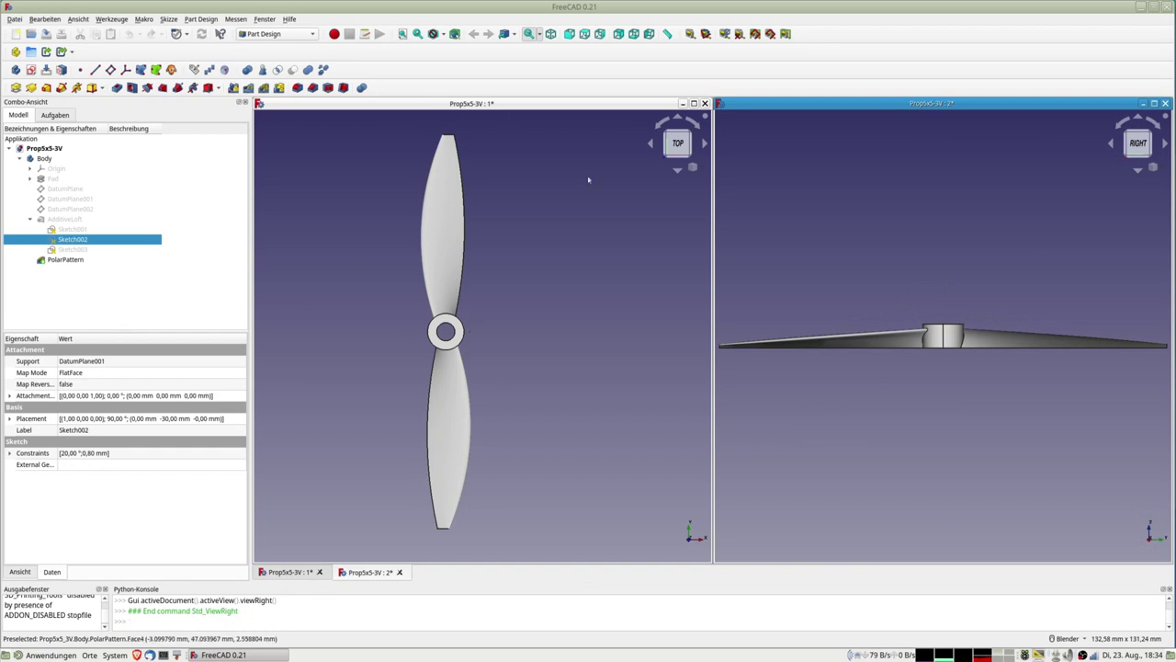
# Return focus to the first view and set it to the top view
pyautogui.hotkey('ctrl', 'Tab')
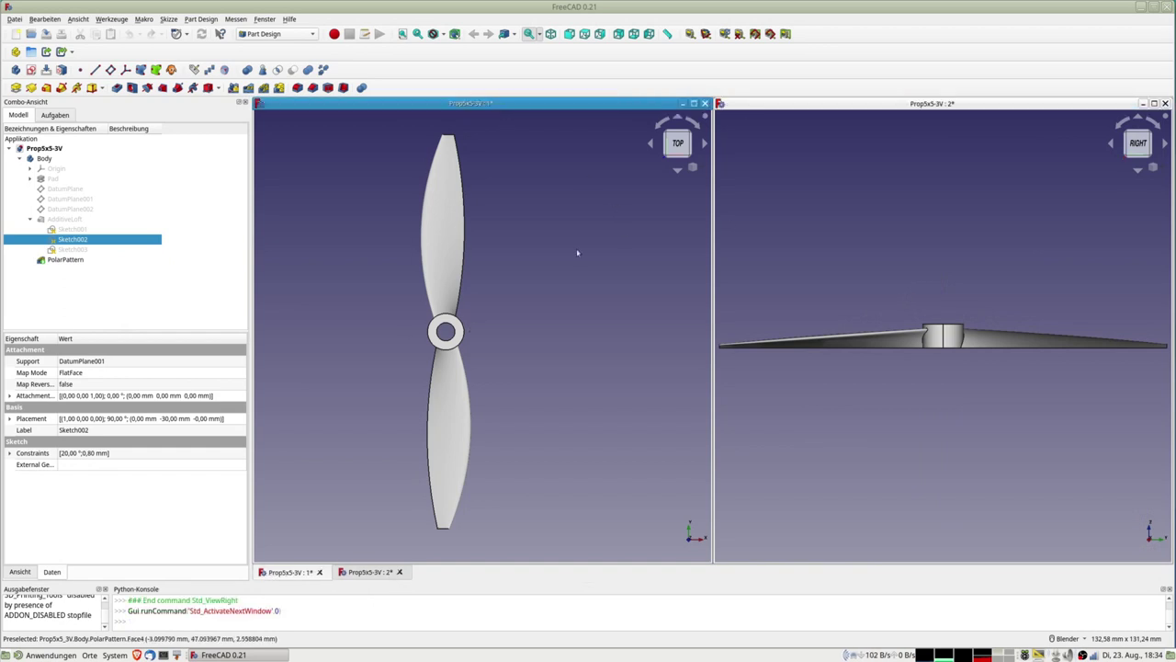
pyautogui.hotkey('ctrl', 'Tab')
pyautogui.hotkey('ctrl', 'Tab')
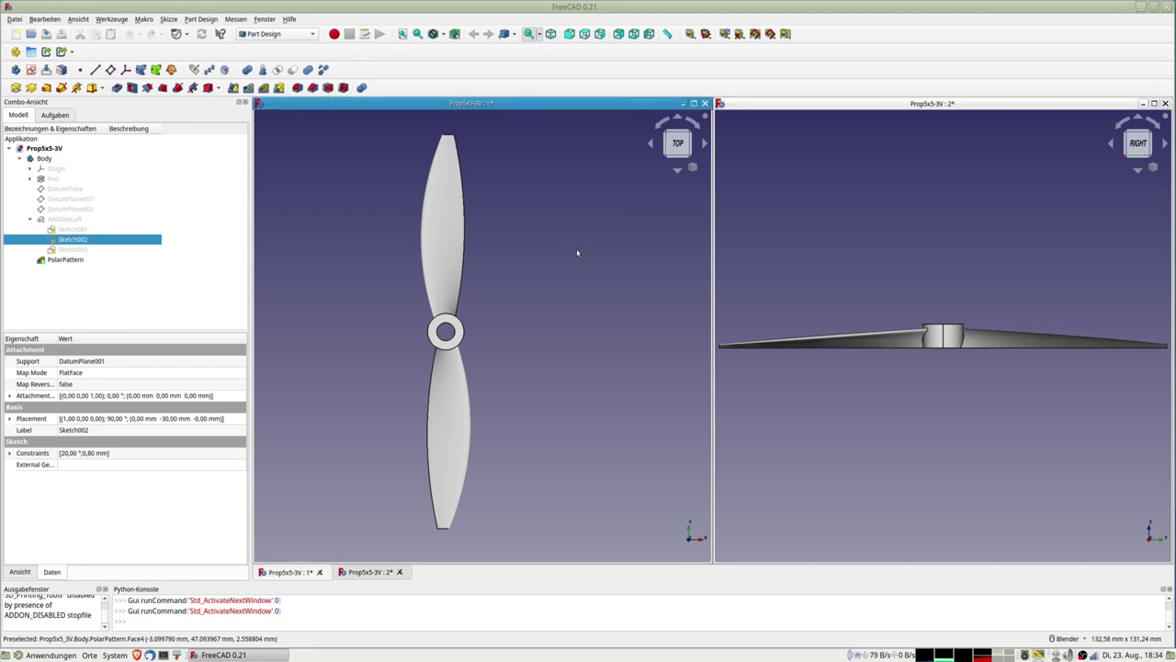
pyautogui.hotkey('ctrl', 'Tab')
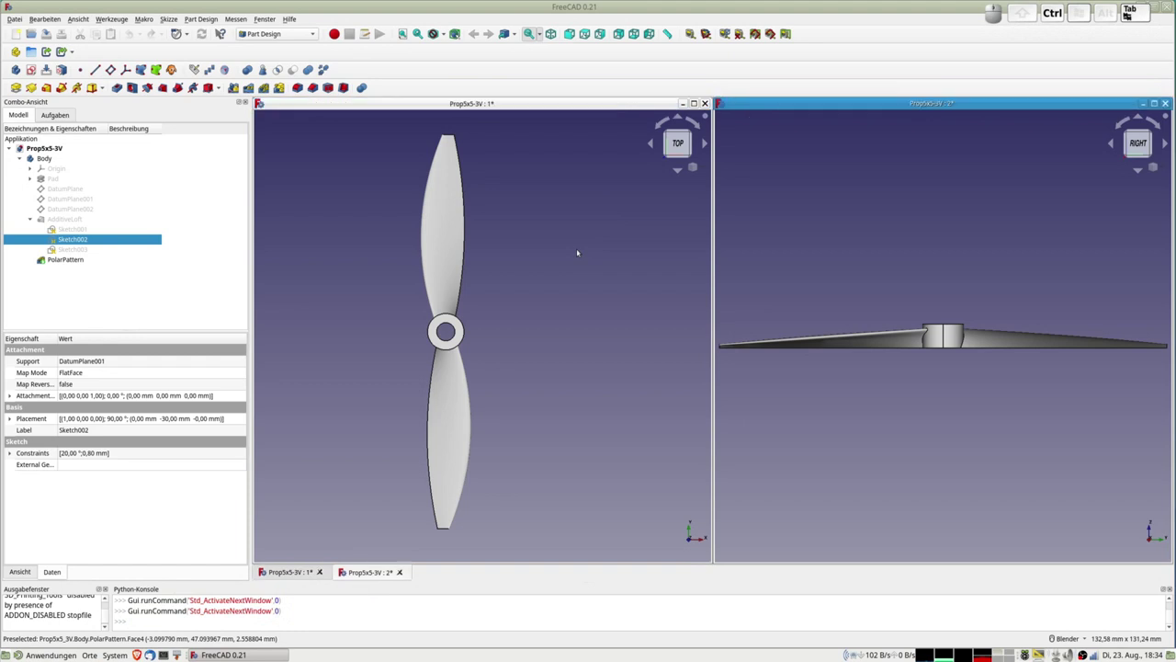
pyautogui.hotkey('ctrl', 'Tab')
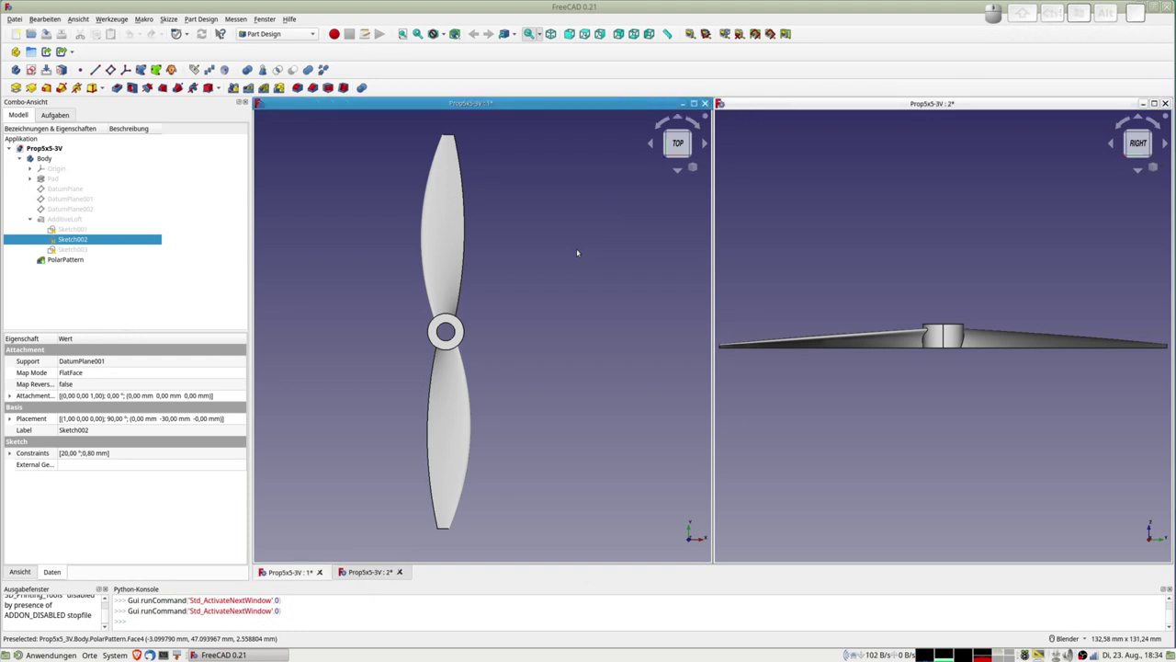
pyautogui.press('0')
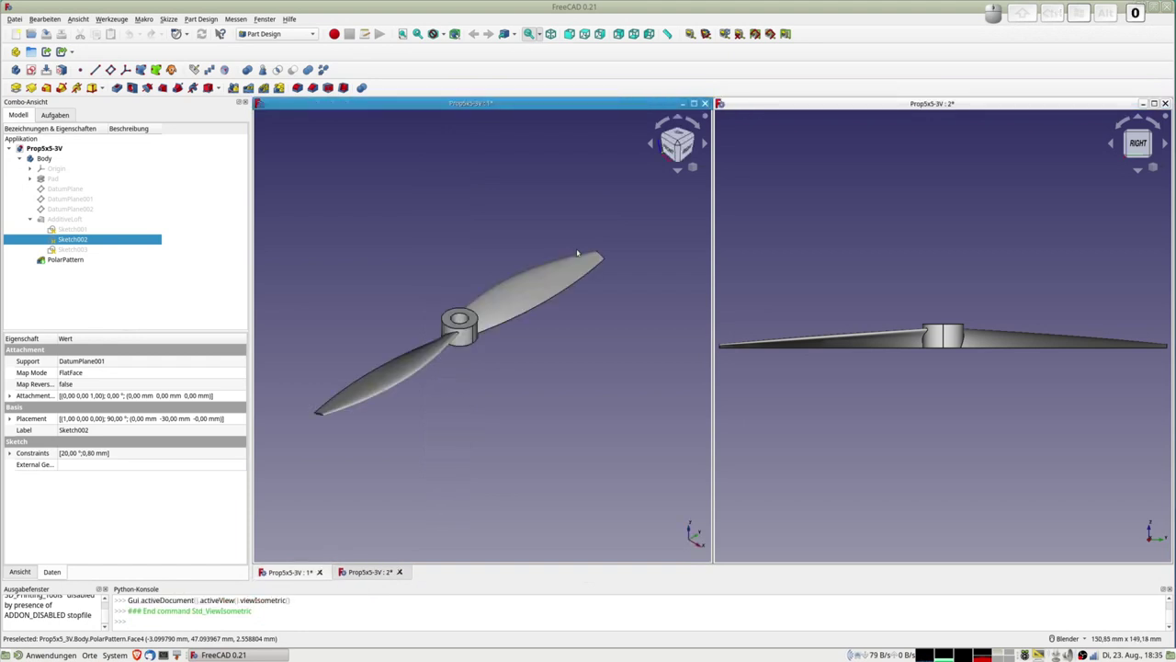
pyautogui.press('1')
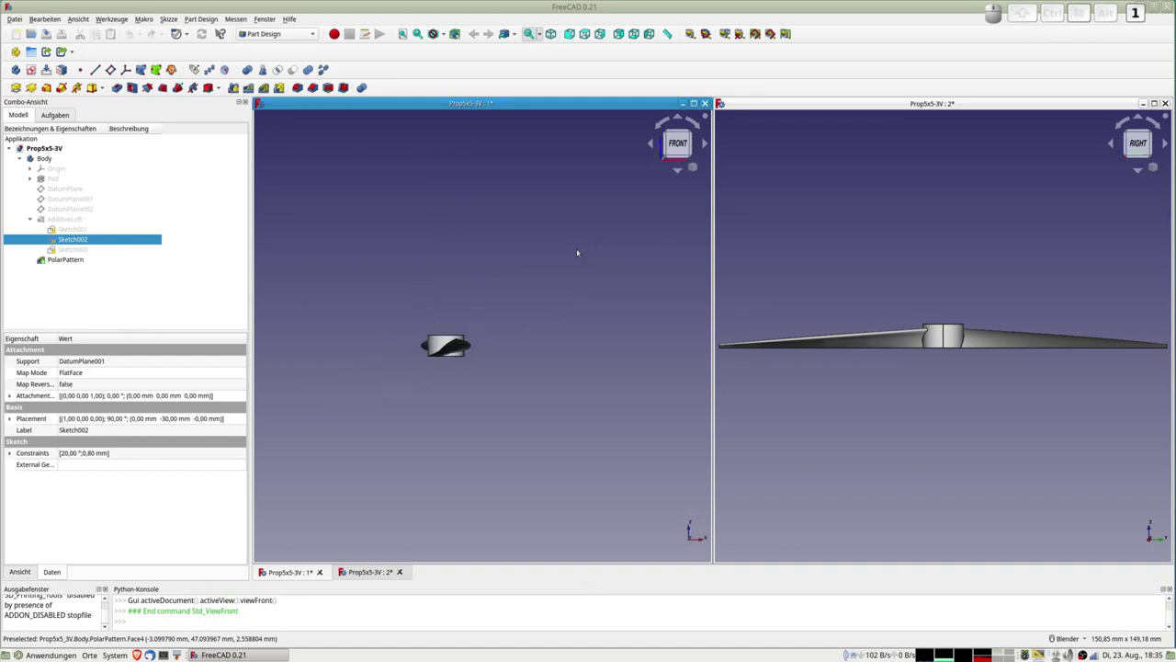
pyautogui.press('3')
pyautogui.press('3')
pyautogui.press('0')
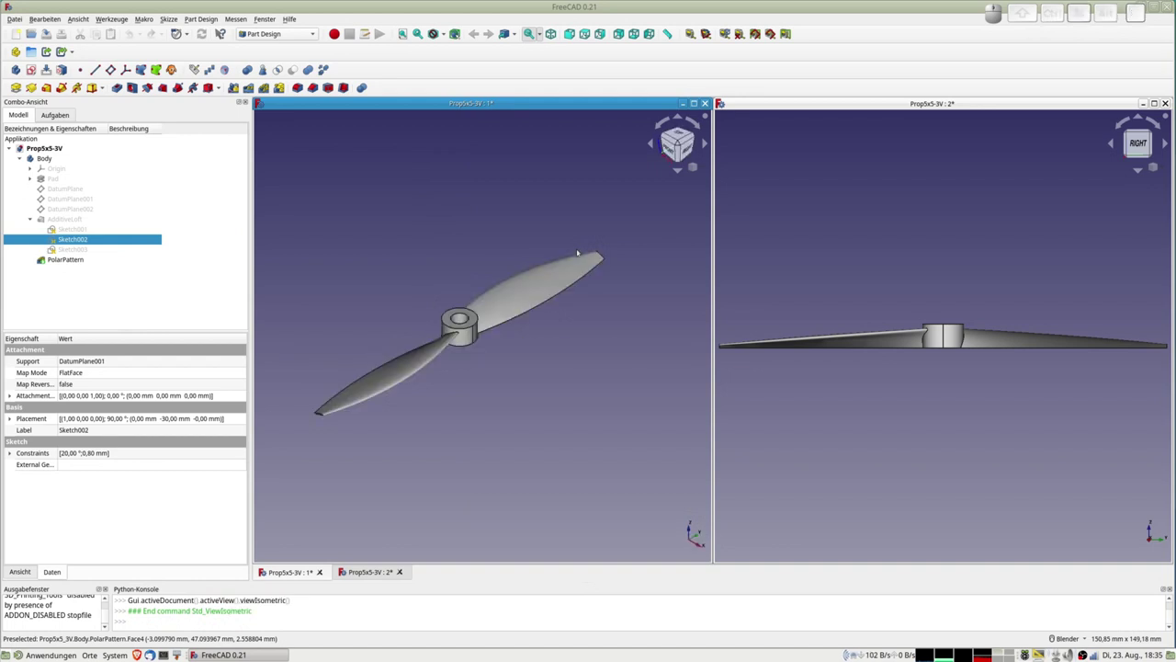
pyautogui.press('2')
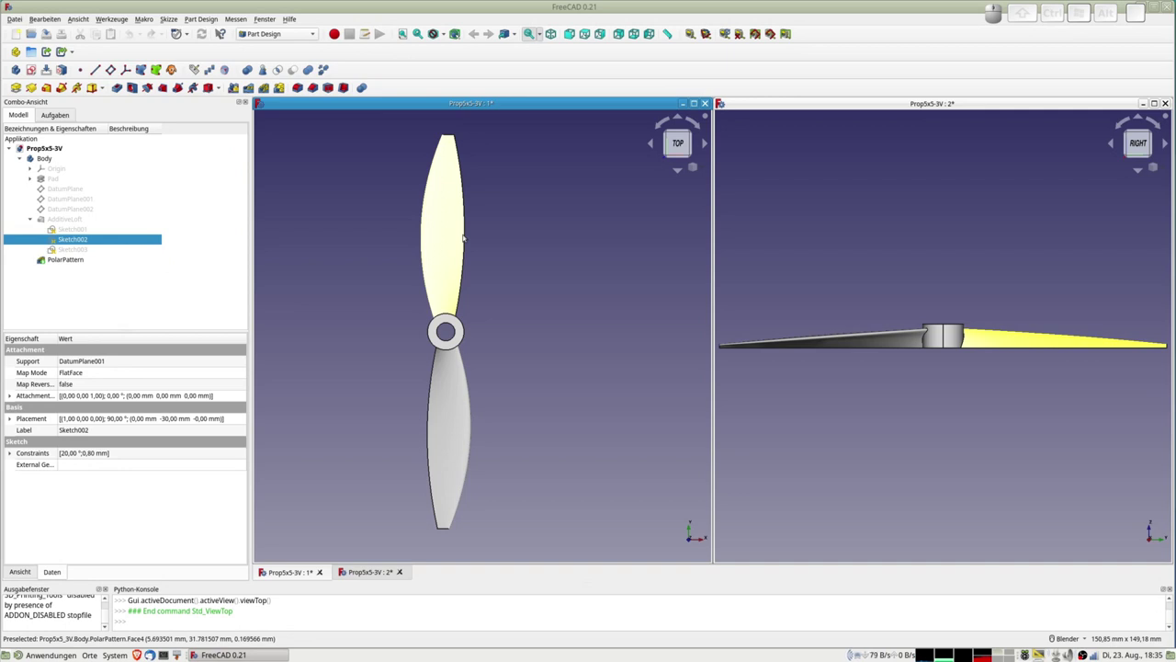
# Orbit and zoom the first view to an oblique close-up of the hub and a blade
pyautogui.moveTo(449, 414)
pyautogui.mouseDown(button='middle')
pyautogui.moveTo(430, 271)
pyautogui.moveTo(407, 236)
pyautogui.moveTo(376, 255)
pyautogui.moveTo(474, 336)
pyautogui.mouseUp(button='middle')
pyautogui.scroll(3, 460, 354)
pyautogui.scroll(3, 515, 386)
pyautogui.moveTo(548, 416)
pyautogui.mouseDown(button='middle')
pyautogui.moveTo(556, 445)
pyautogui.moveTo(416, 417)
pyautogui.mouseUp(button='middle')
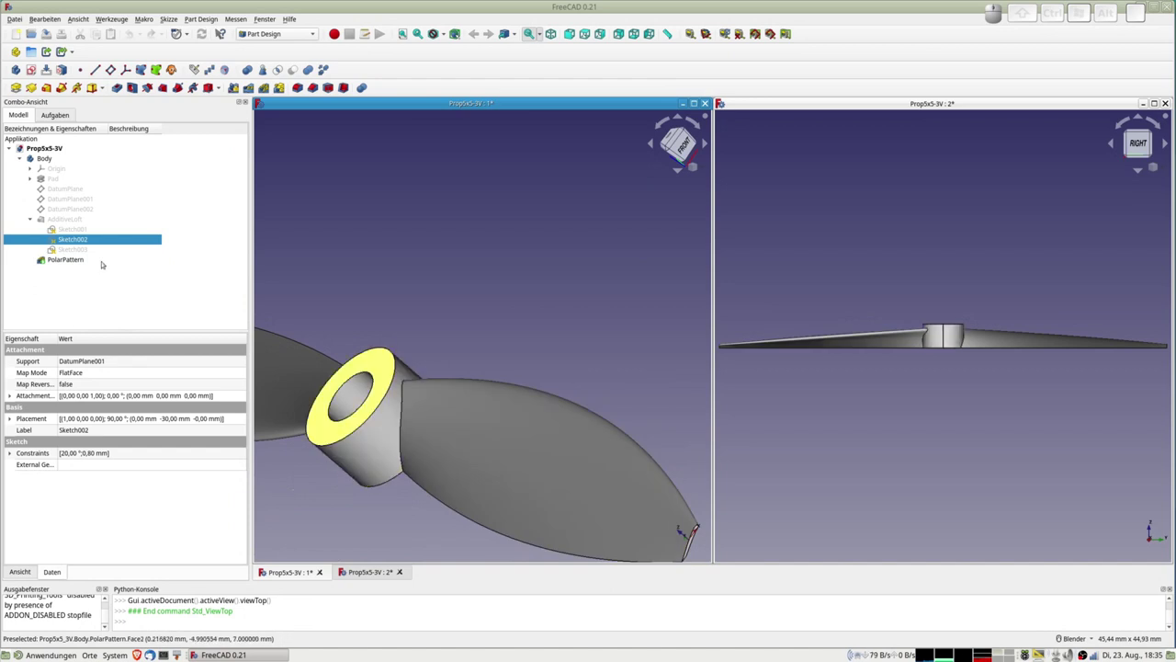
# Open Sketch001 for editing and zoom in on its airfoil profile
pyautogui.click(69, 229)
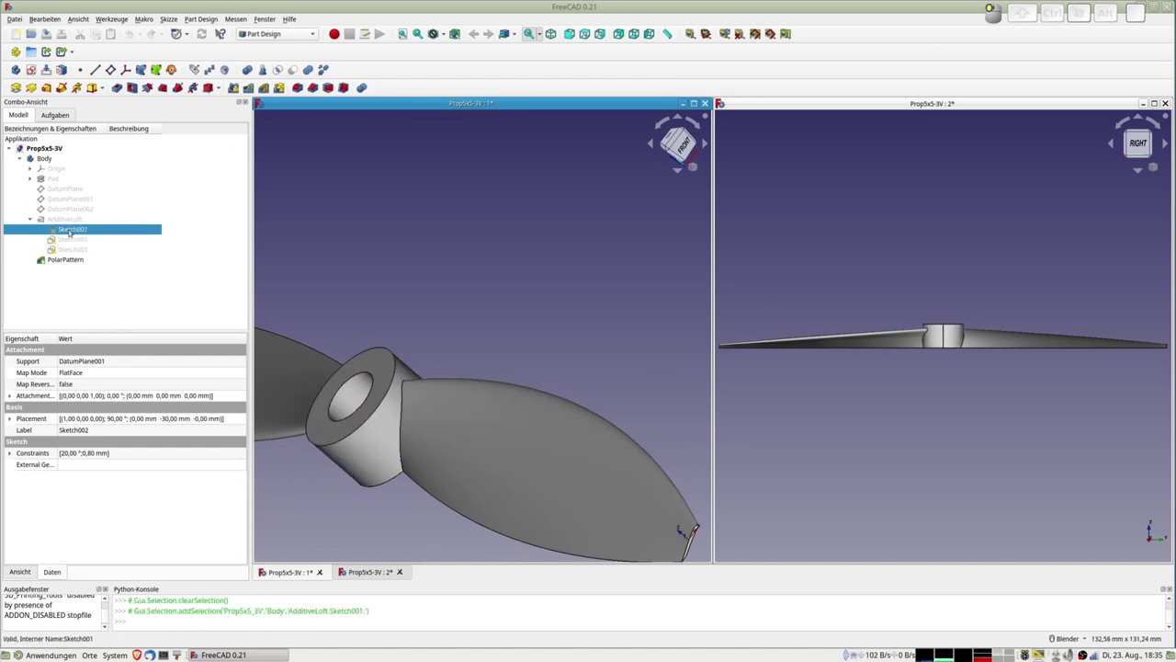
pyautogui.doubleClick(68, 230)
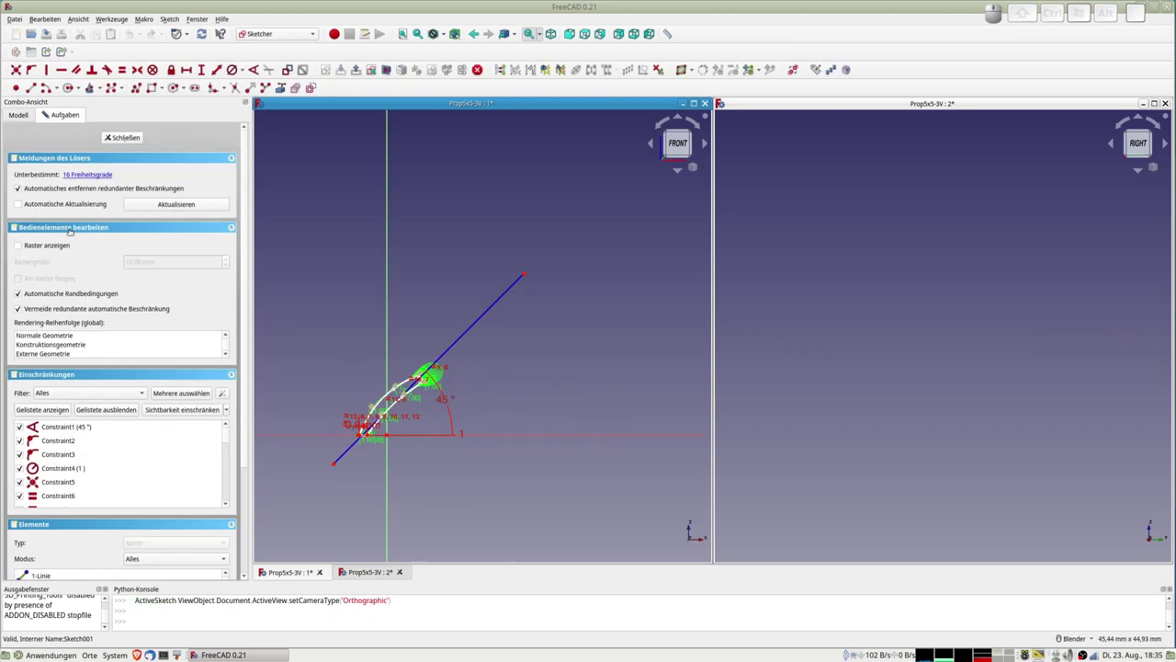
pyautogui.scroll(1, 388, 377)
pyautogui.scroll(1, 414, 349)
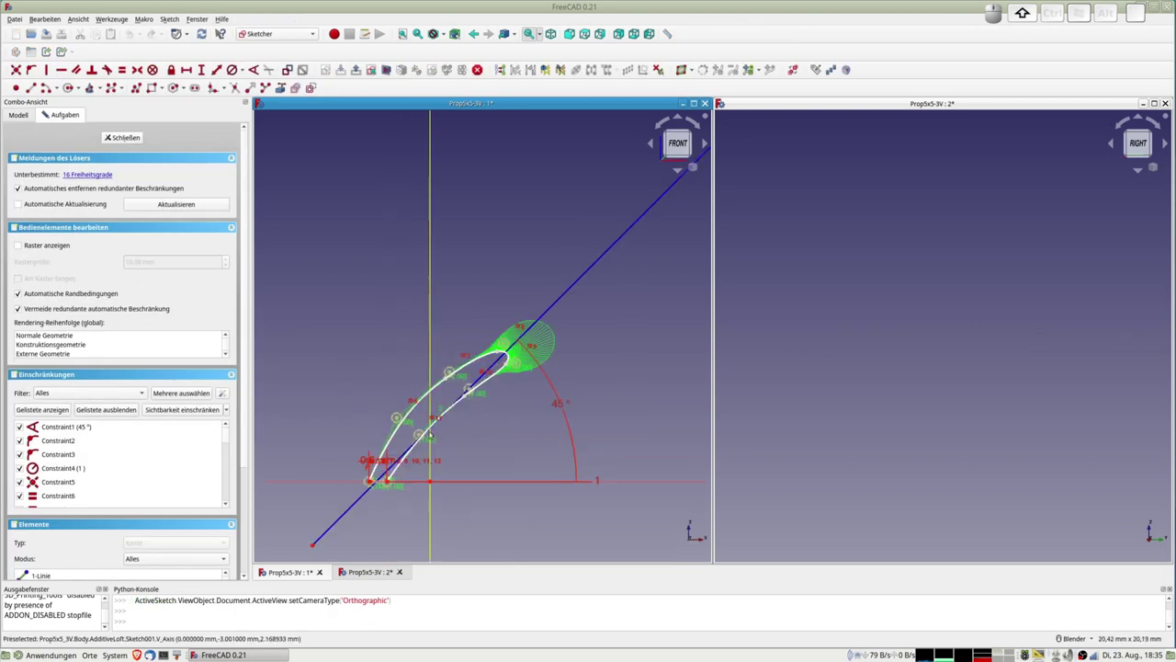
pyautogui.scroll(1, 446, 308)
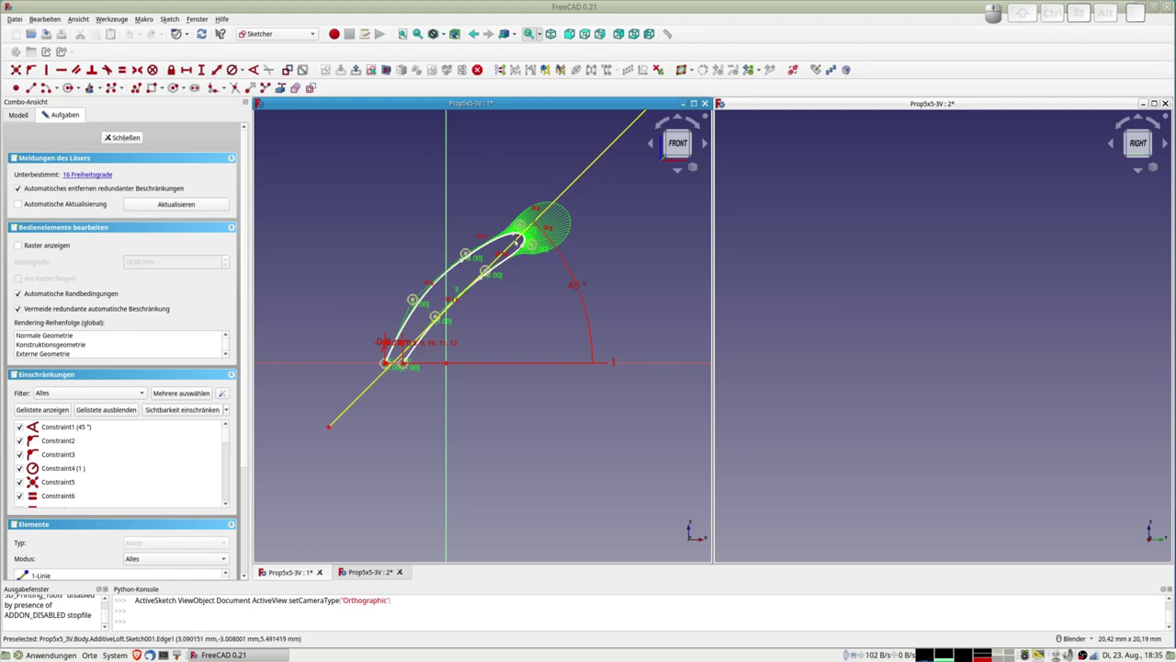
# Drag five airfoil control points, including the rounded tip, to smooth the curve, then close the sketch
pyautogui.click(435, 288)
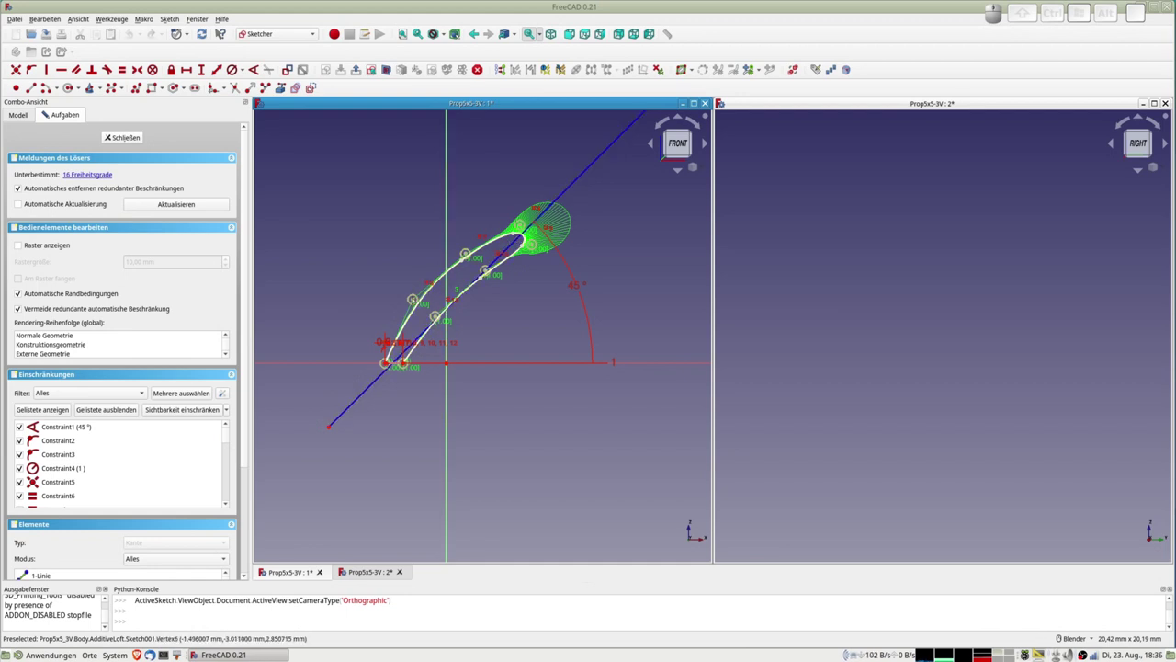
pyautogui.moveTo(412, 301); pyautogui.dragTo(408, 296)
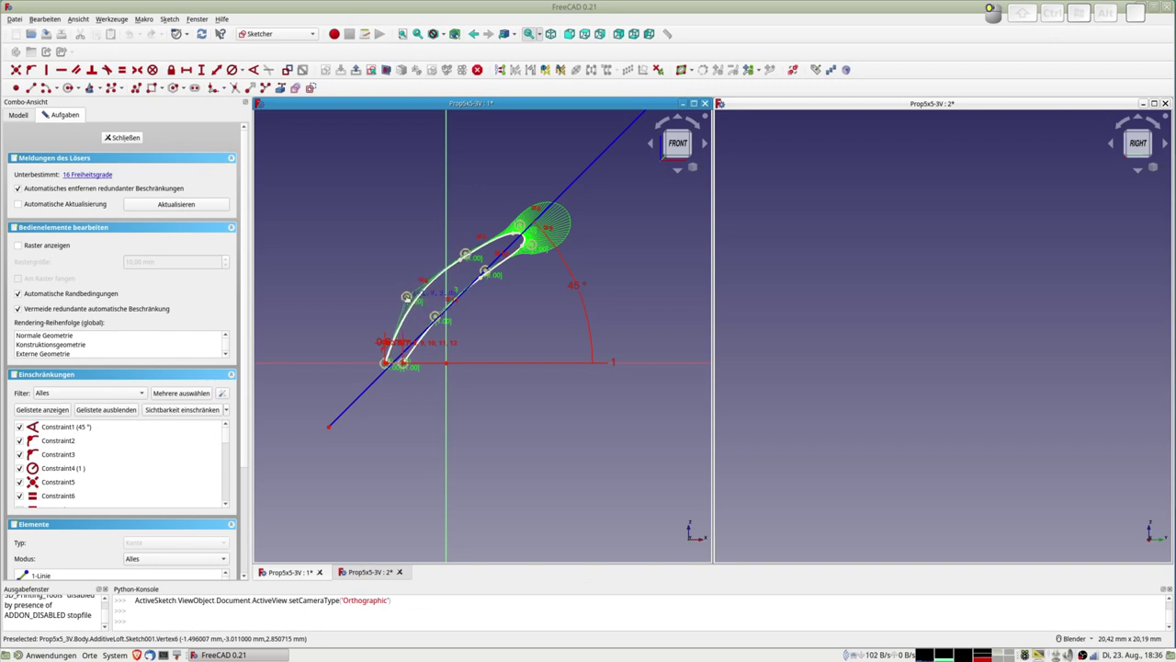
pyautogui.moveTo(466, 253); pyautogui.dragTo(460, 241)
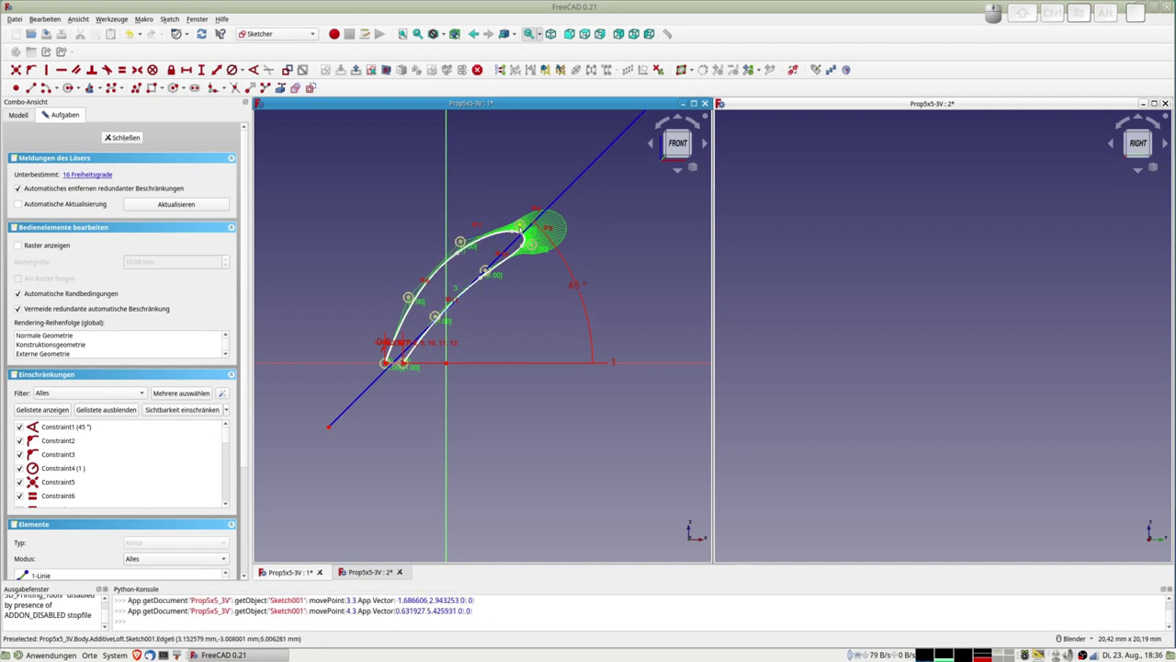
pyautogui.moveTo(519, 227); pyautogui.dragTo(516, 221)
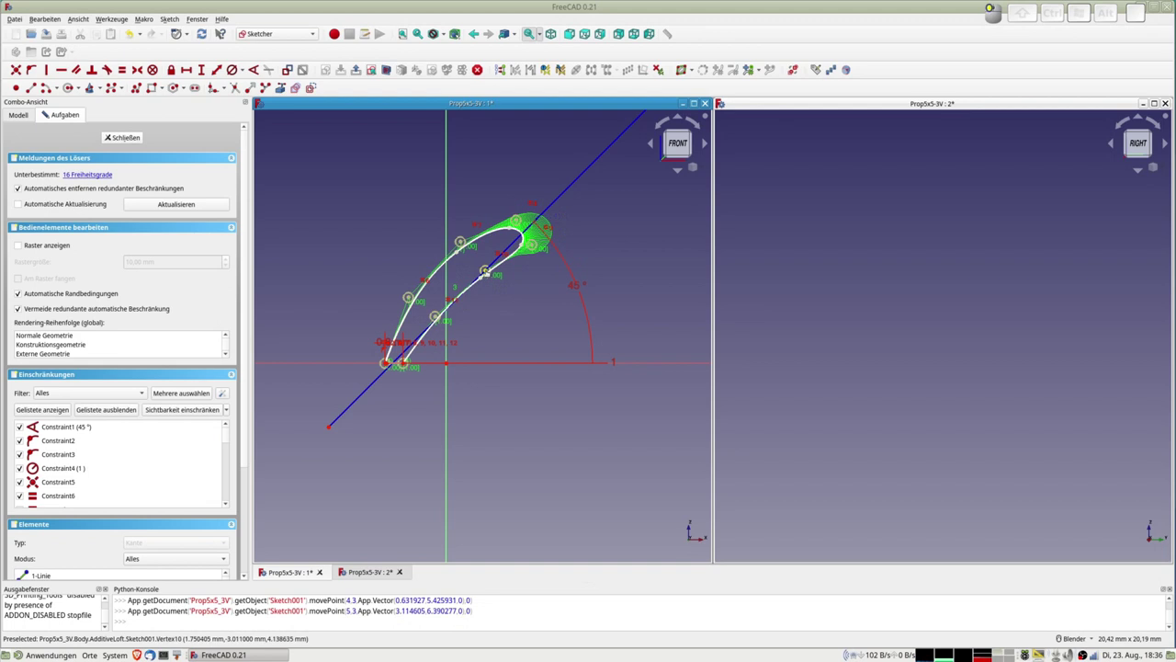
pyautogui.moveTo(484, 272); pyautogui.dragTo(488, 275)
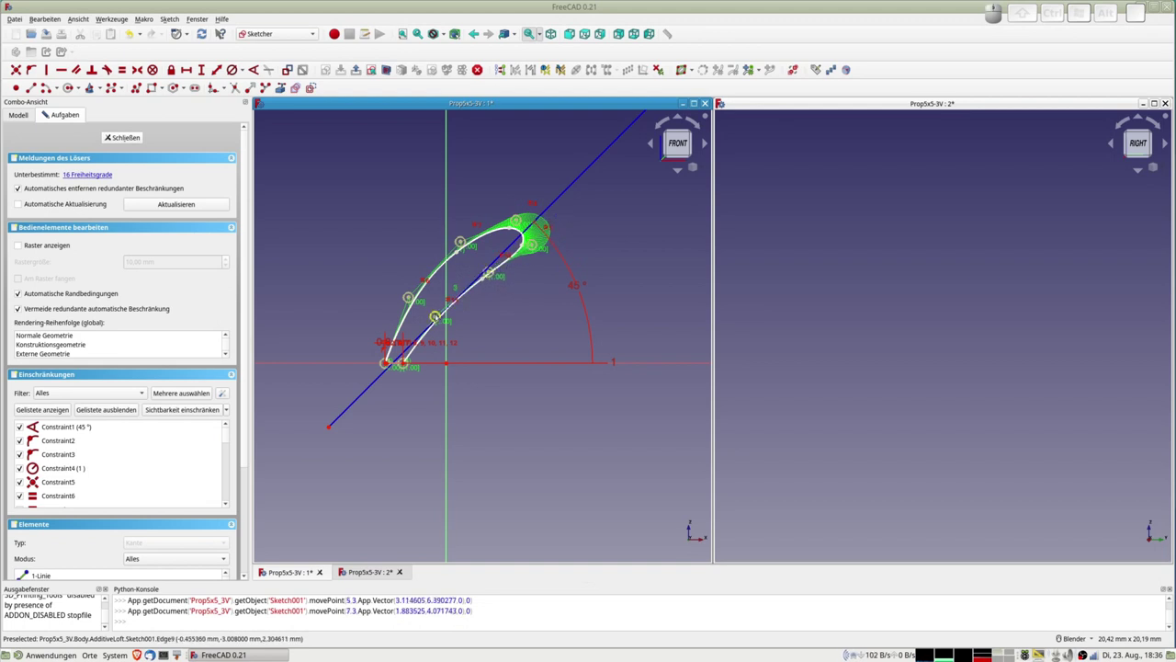
pyautogui.moveTo(435, 317); pyautogui.dragTo(440, 320)
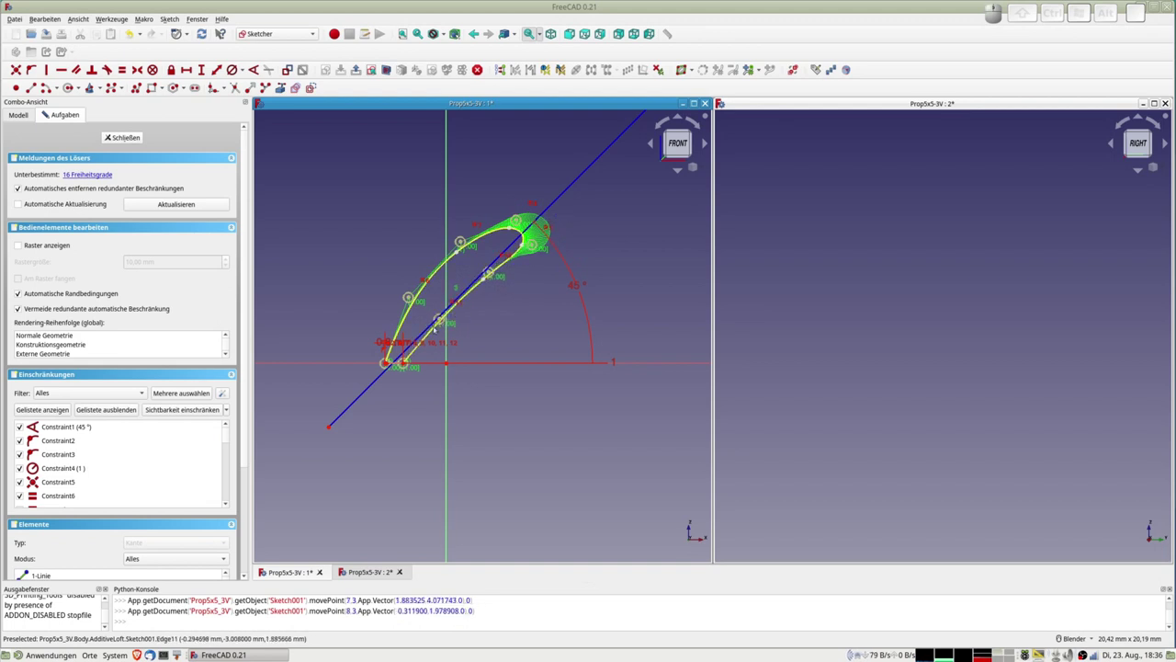
pyautogui.click(125, 138)
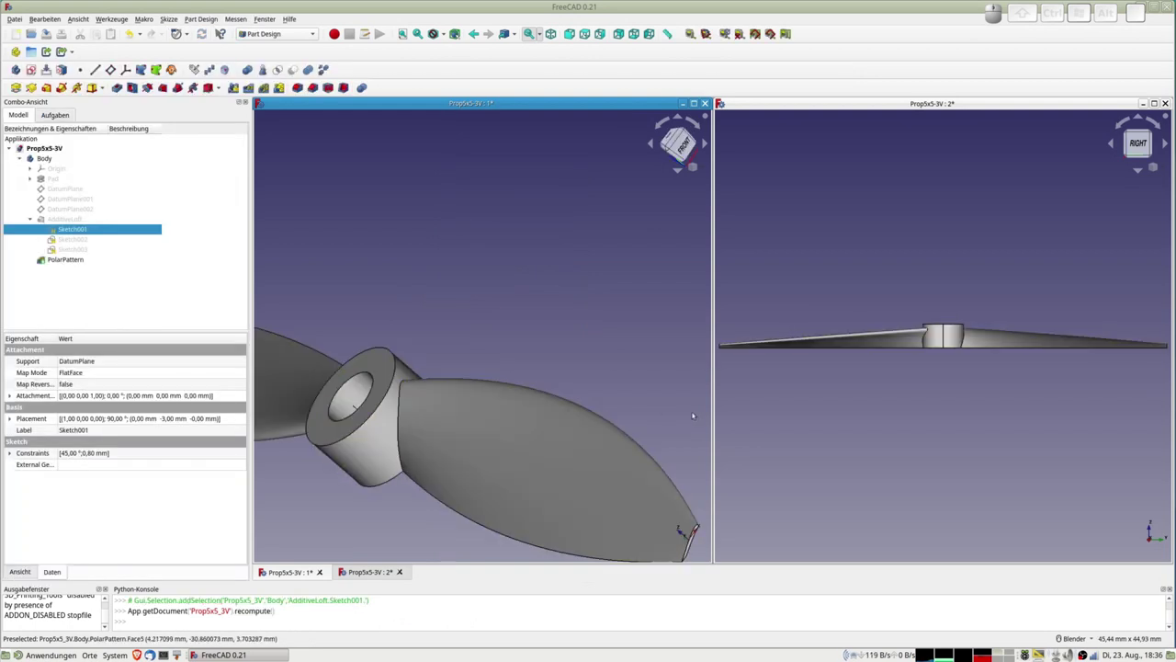
# Open Sketch002, fit it to the view, and shift its angled 20° reference line
pyautogui.moveTo(446, 453)
pyautogui.mouseDown(button='middle')
pyautogui.moveTo(488, 463)
pyautogui.moveTo(178, 378)
pyautogui.mouseUp(button='middle')
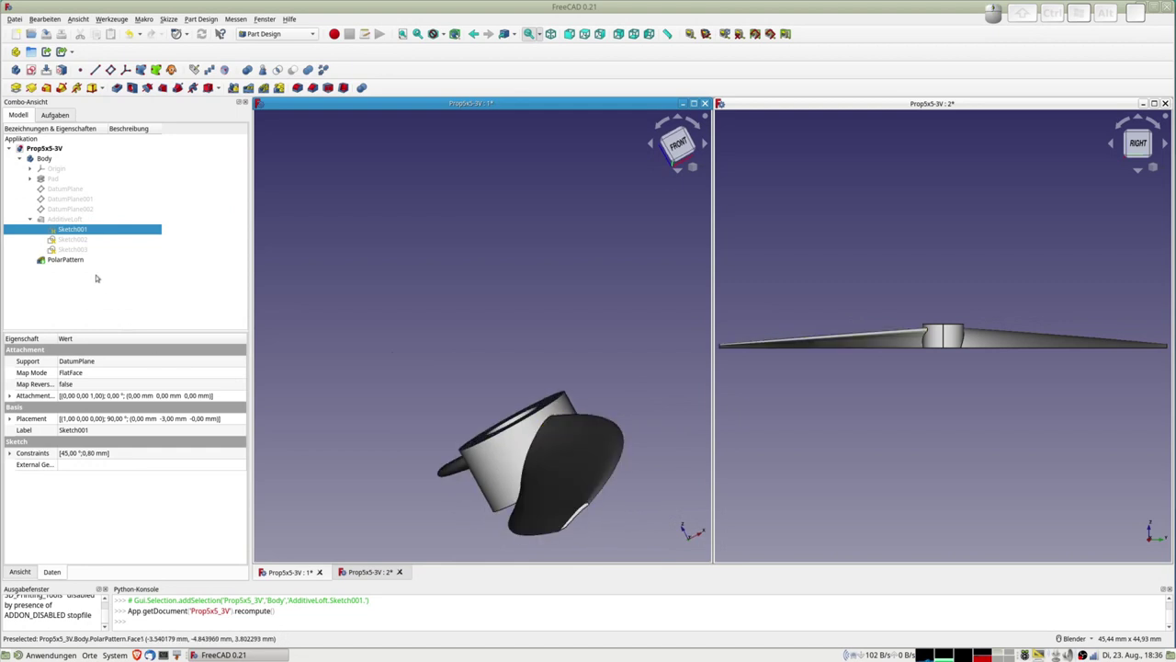
pyautogui.doubleClick(72, 239)
pyautogui.press('v')
pyautogui.press('f')
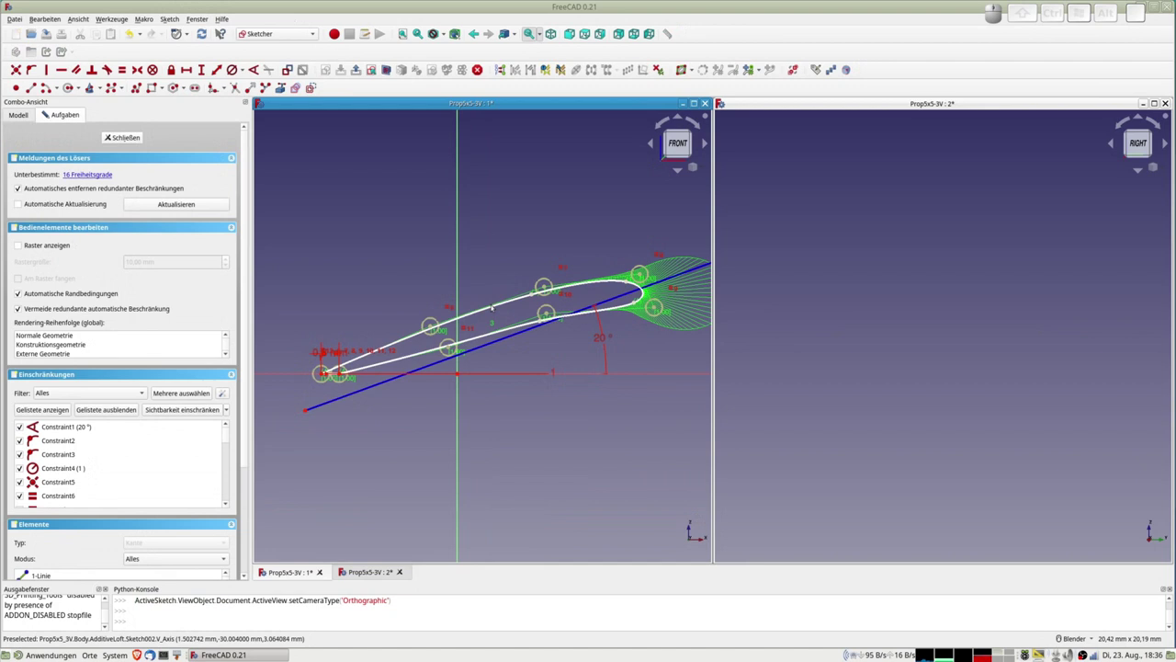
pyautogui.scroll(-2, 495, 307)
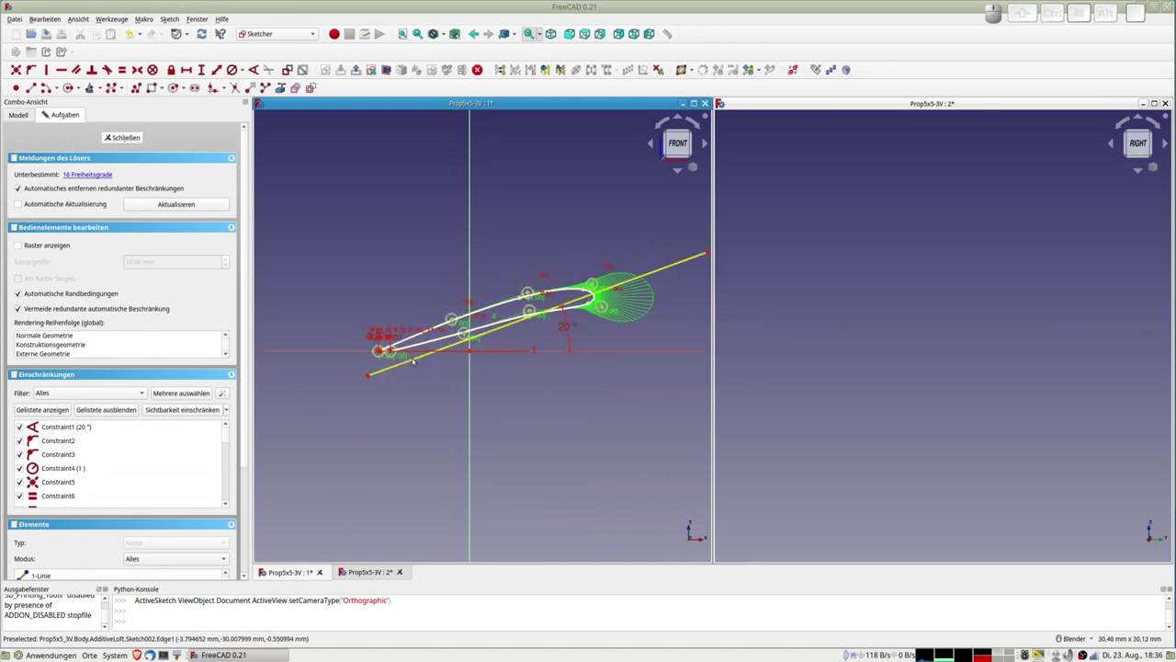
pyautogui.scroll(2, 414, 361)
pyautogui.moveTo(518, 326); pyautogui.dragTo(487, 324)
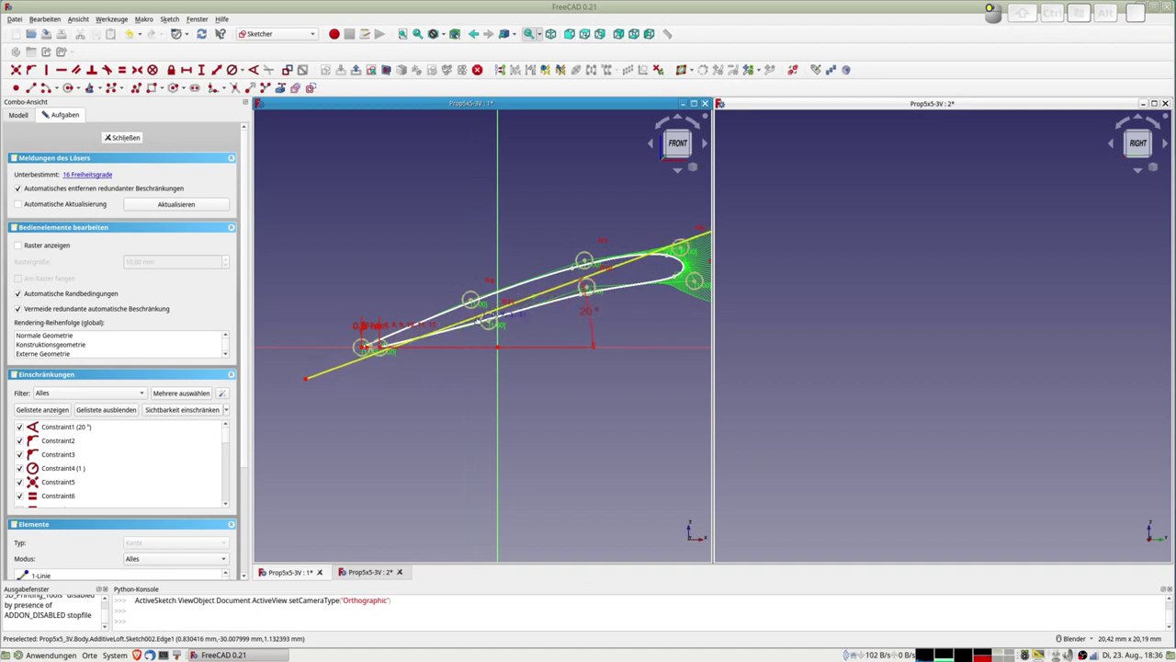
pyautogui.moveTo(487, 323); pyautogui.dragTo(478, 323)
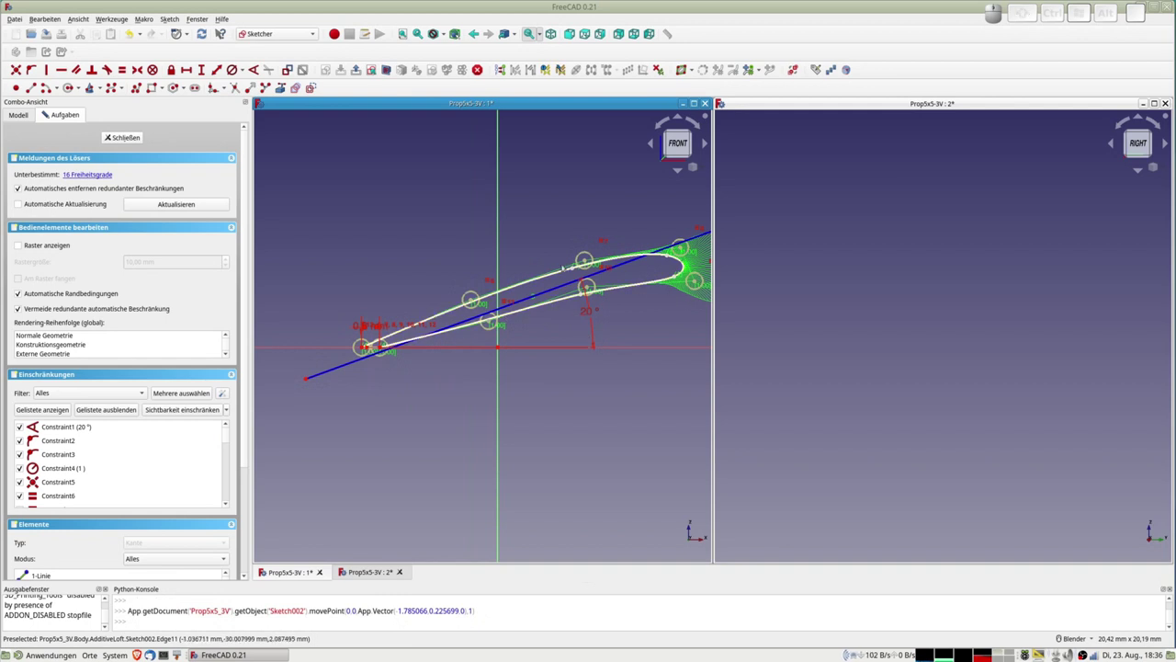
# Reshape the upper and lower airfoil curves by dragging control points, then close the sketch
pyautogui.moveTo(470, 301); pyautogui.dragTo(461, 284)
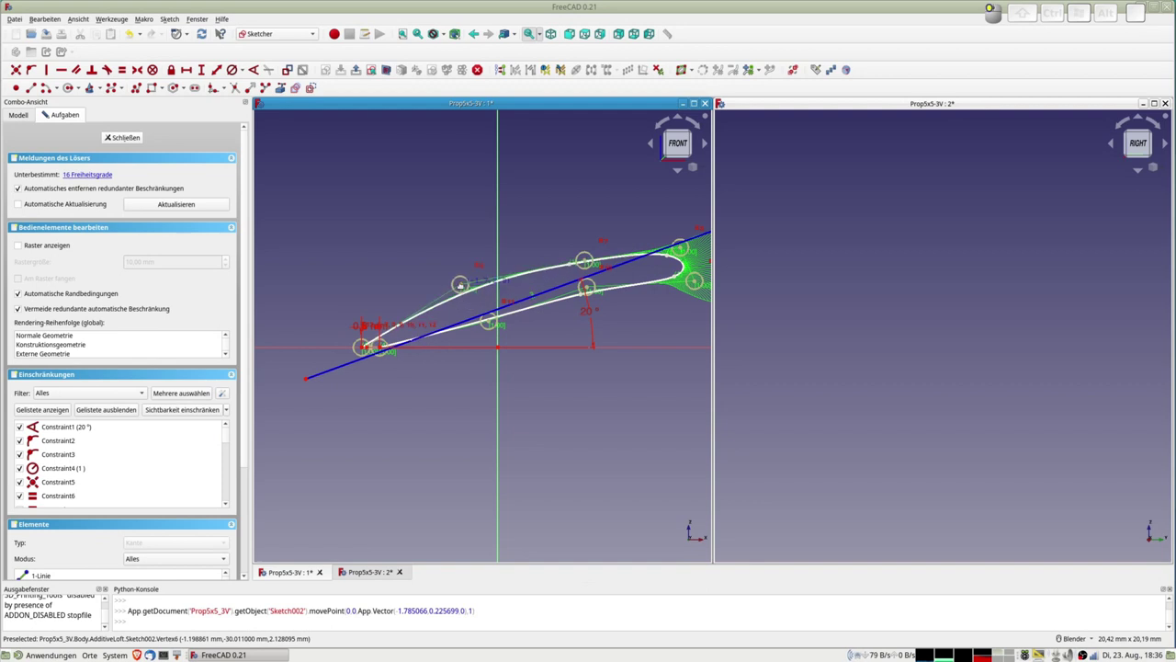
pyautogui.moveTo(585, 262); pyautogui.dragTo(584, 241)
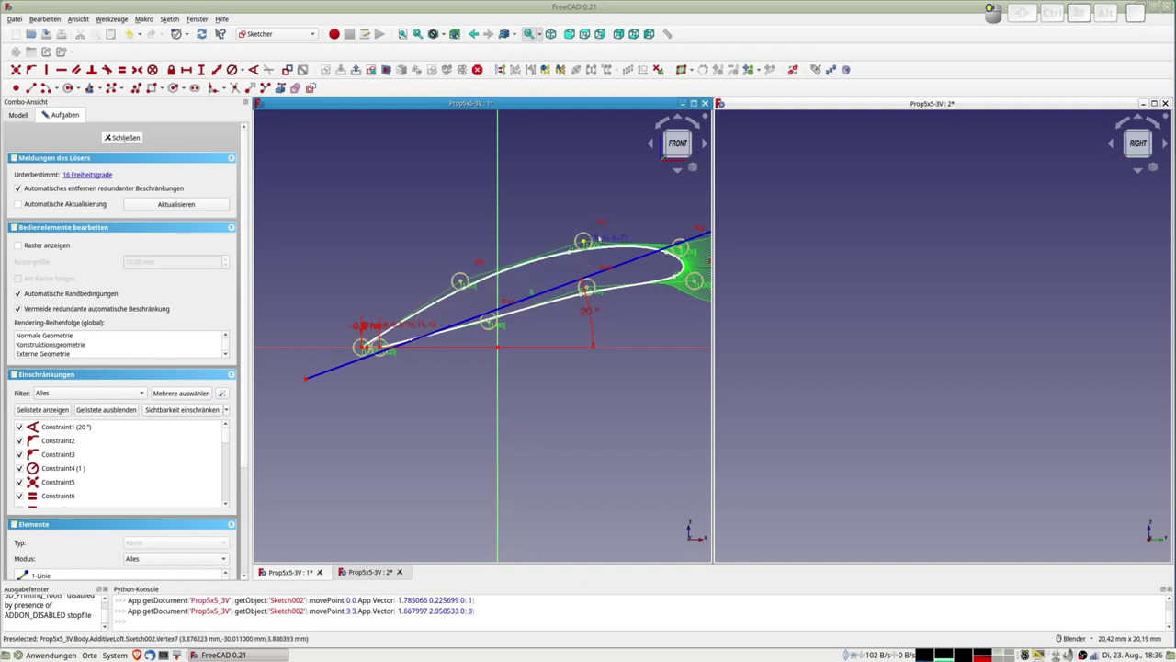
pyautogui.moveTo(680, 248); pyautogui.dragTo(677, 232)
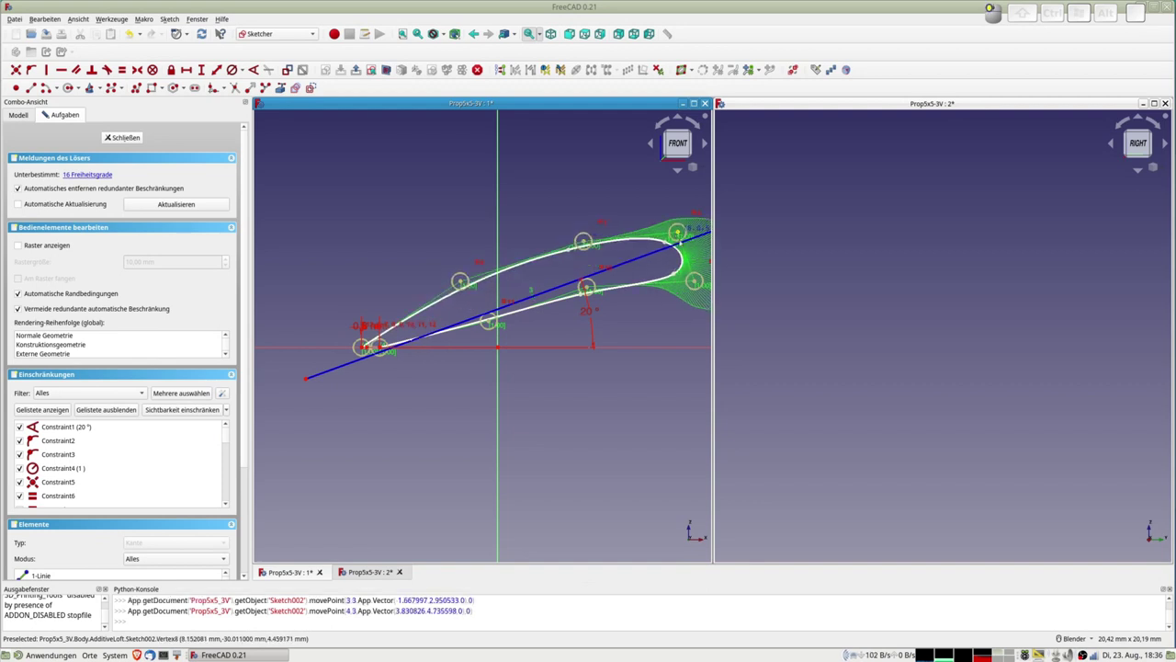
pyautogui.moveTo(696, 281); pyautogui.dragTo(694, 265)
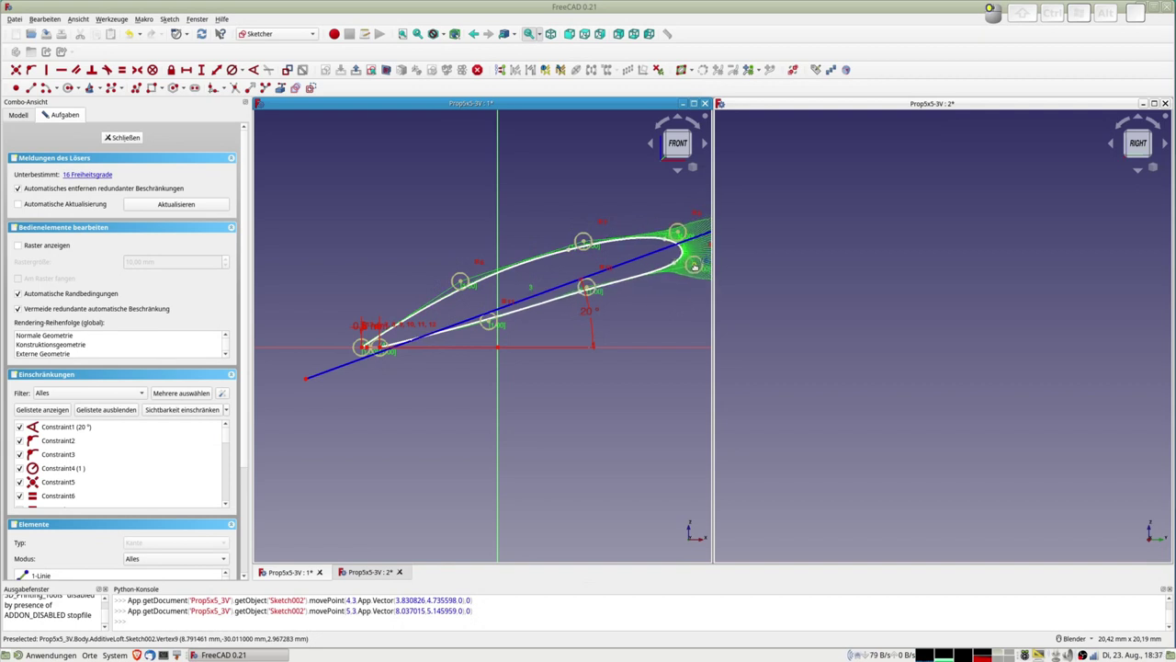
pyautogui.moveTo(586, 289); pyautogui.dragTo(585, 286)
pyautogui.moveTo(490, 324); pyautogui.dragTo(486, 321)
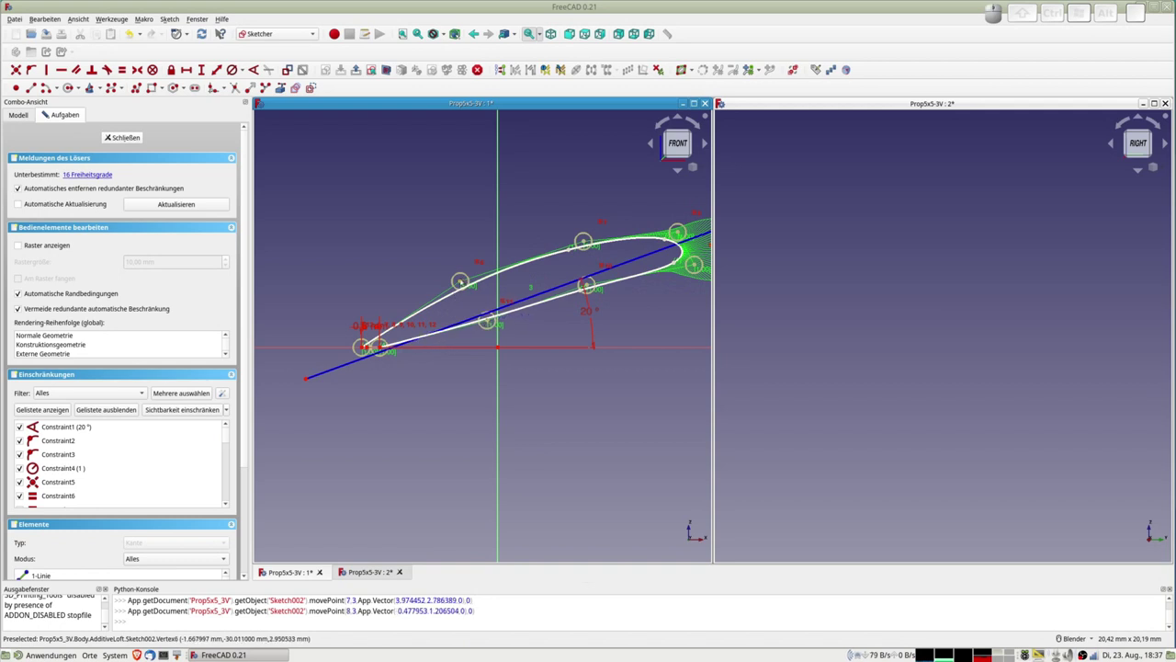
pyautogui.moveTo(459, 281); pyautogui.dragTo(453, 275)
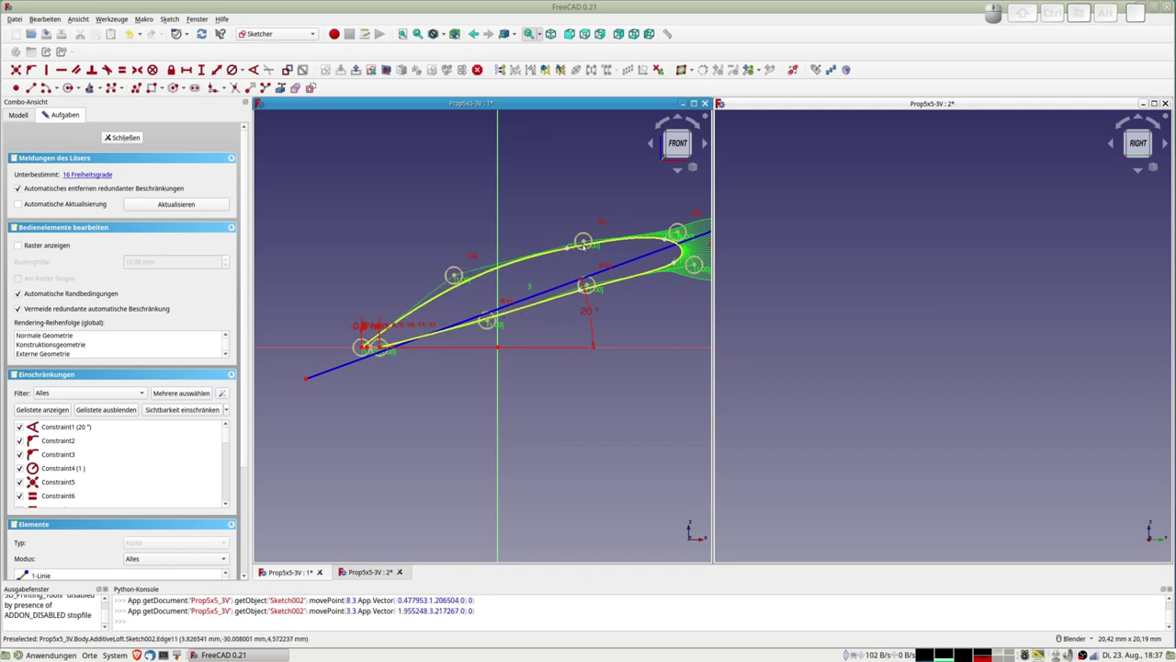
pyautogui.moveTo(584, 242); pyautogui.dragTo(580, 239)
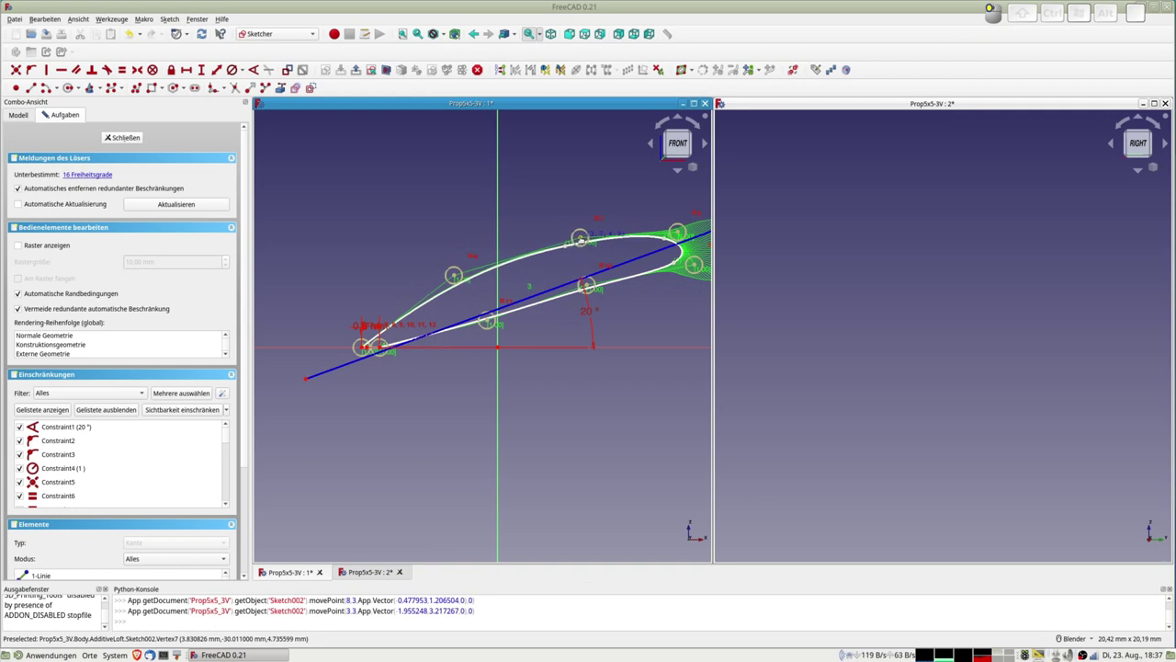
pyautogui.click(579, 237)
pyautogui.scroll(-3, 612, 320)
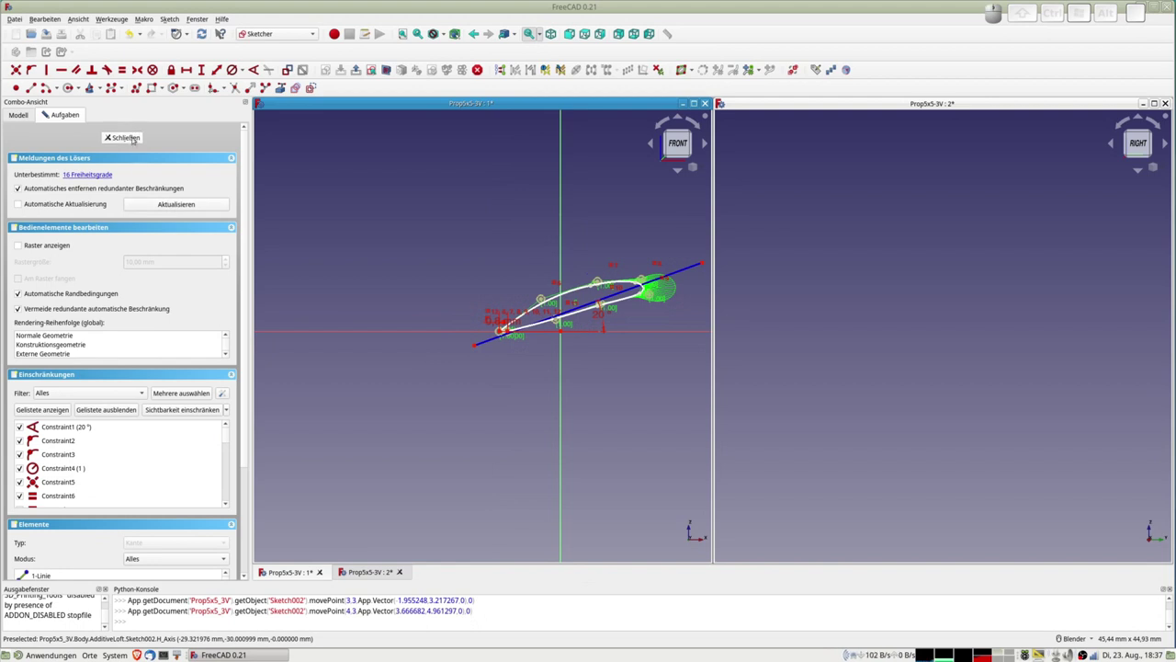
pyautogui.click(132, 139)
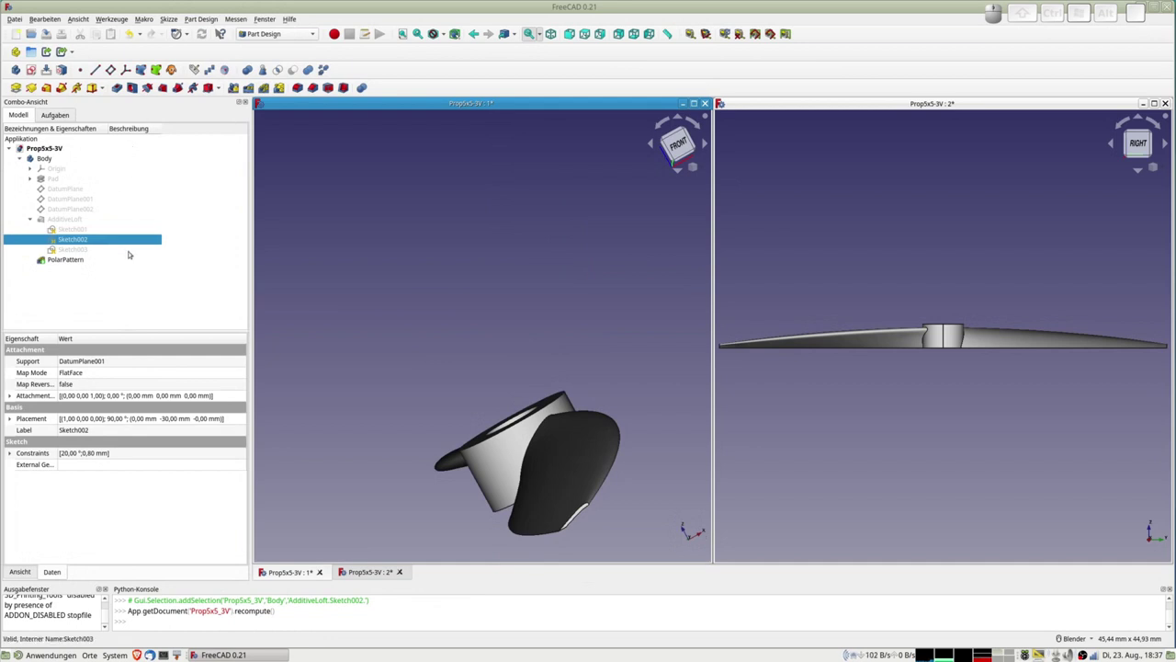
# Open Sketch003, centre its airfoil, and drag control points near the trailing and leading edges
pyautogui.doubleClick(71, 250)
pyautogui.scroll(2, 508, 374)
pyautogui.scroll(3, 504, 354)
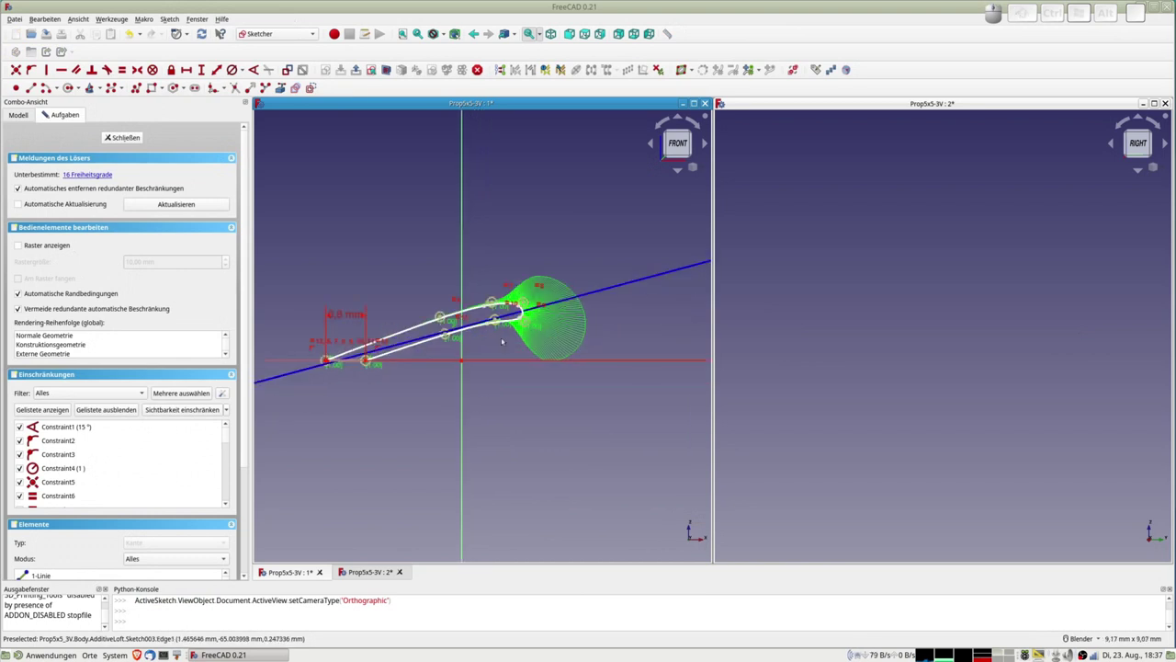
pyautogui.keyDown('shift'); pyautogui.moveTo(502, 341); pyautogui.dragTo(555, 421, button='middle'); pyautogui.keyUp('shift')
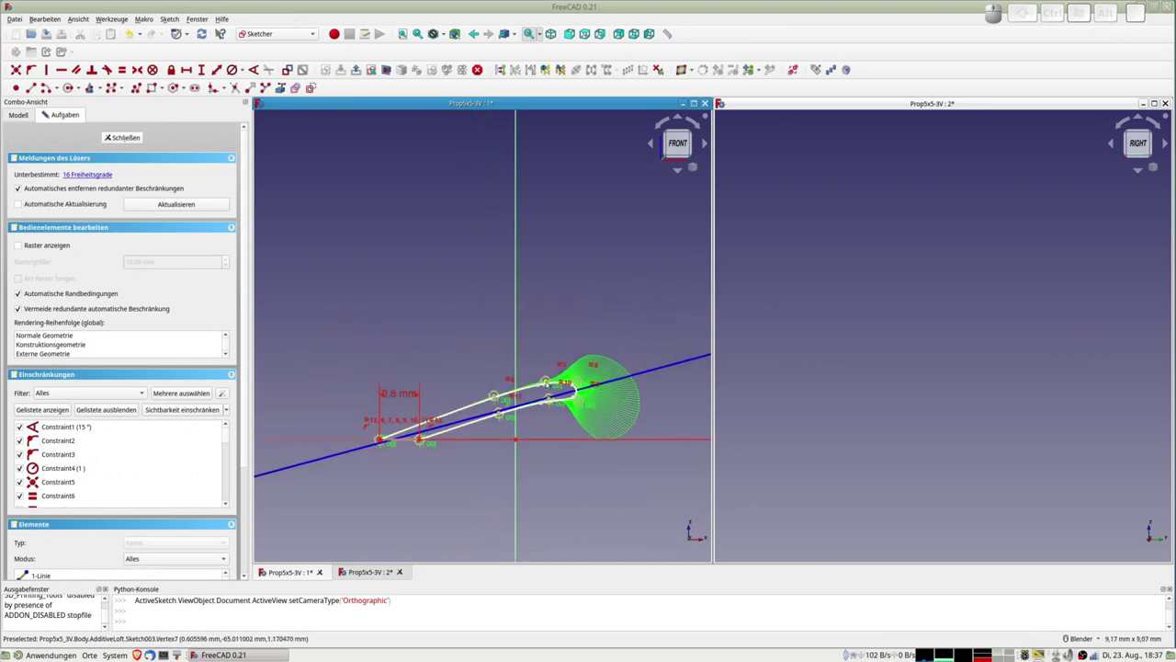
pyautogui.moveTo(546, 382); pyautogui.dragTo(540, 369)
pyautogui.moveTo(494, 397); pyautogui.dragTo(486, 382)
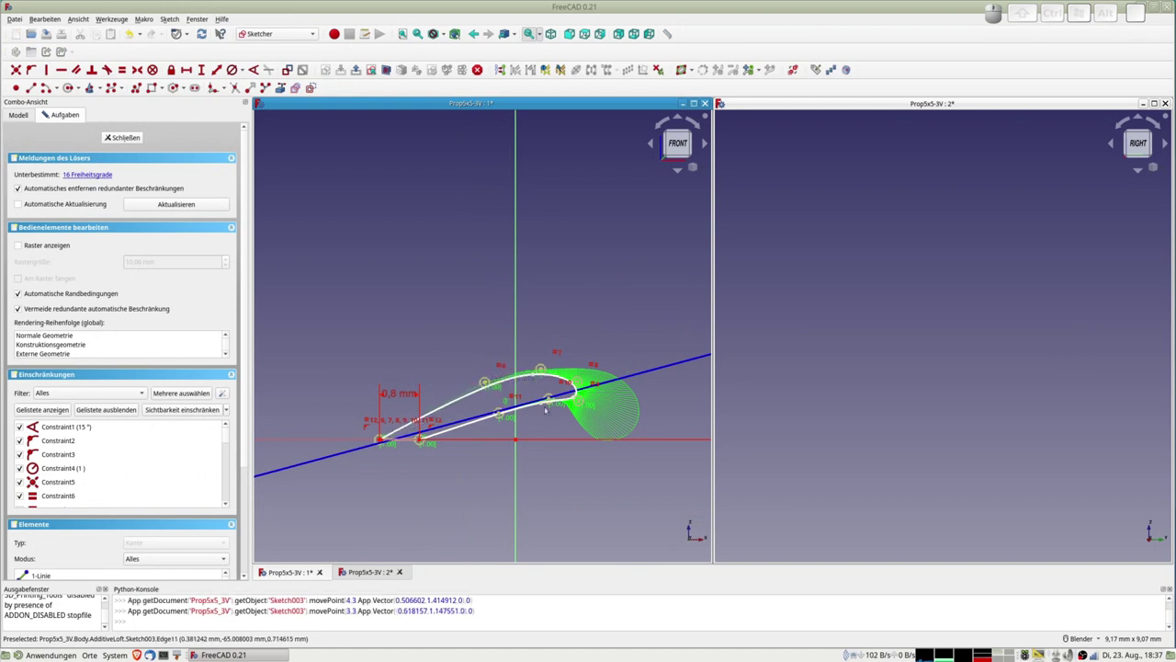
pyautogui.moveTo(549, 401); pyautogui.dragTo(501, 417)
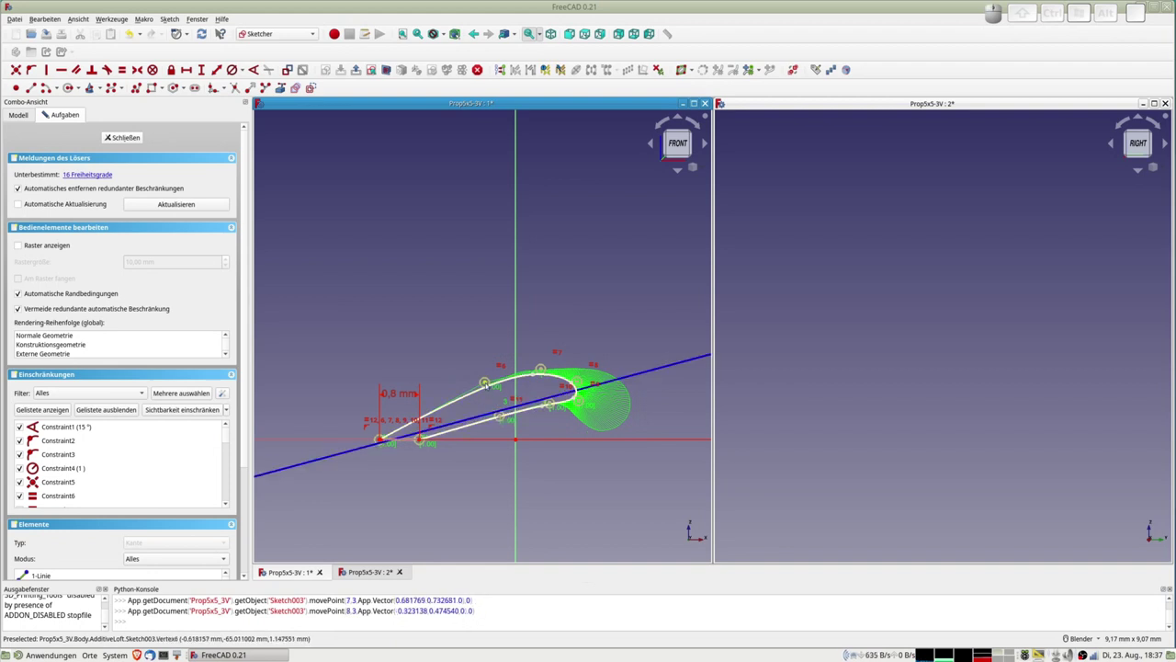
pyautogui.moveTo(485, 381)
pyautogui.mouseDown()
pyautogui.moveTo(535, 368)
pyautogui.moveTo(567, 386)
pyautogui.mouseUp()
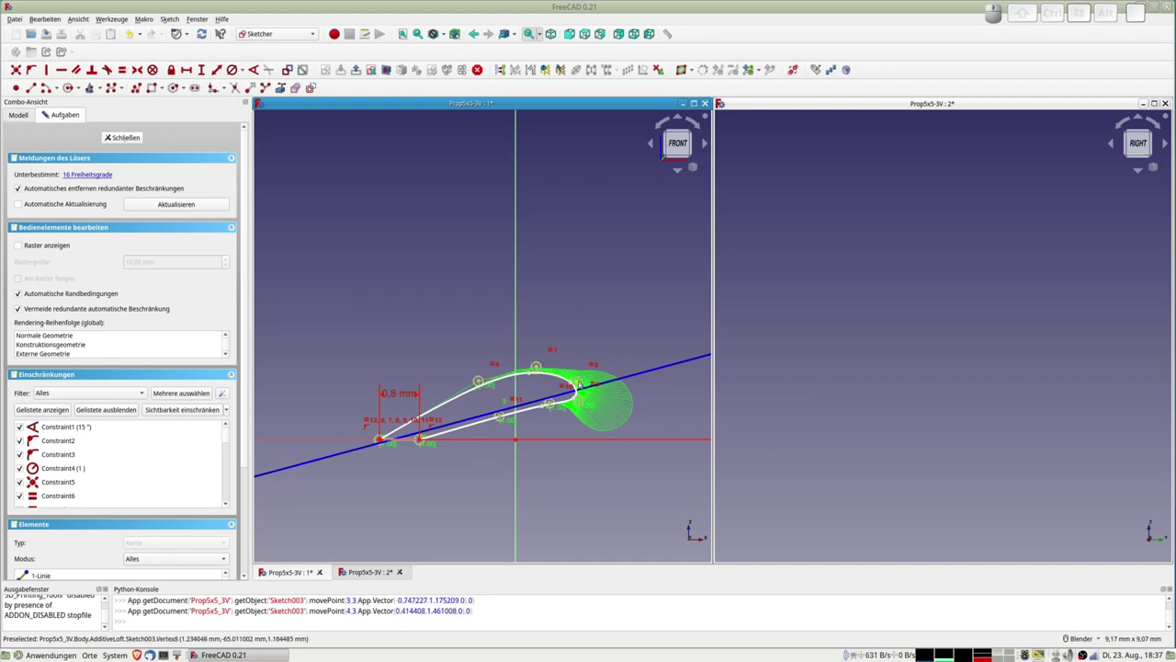
pyautogui.moveTo(580, 385); pyautogui.dragTo(594, 382)
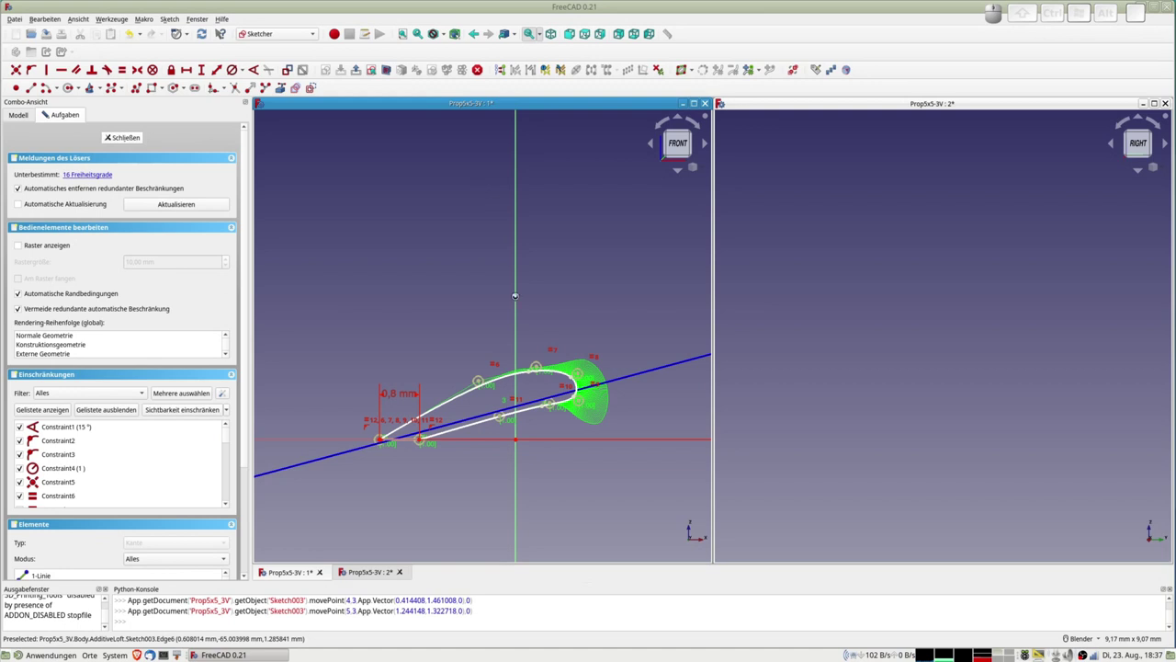
pyautogui.press('Escape')
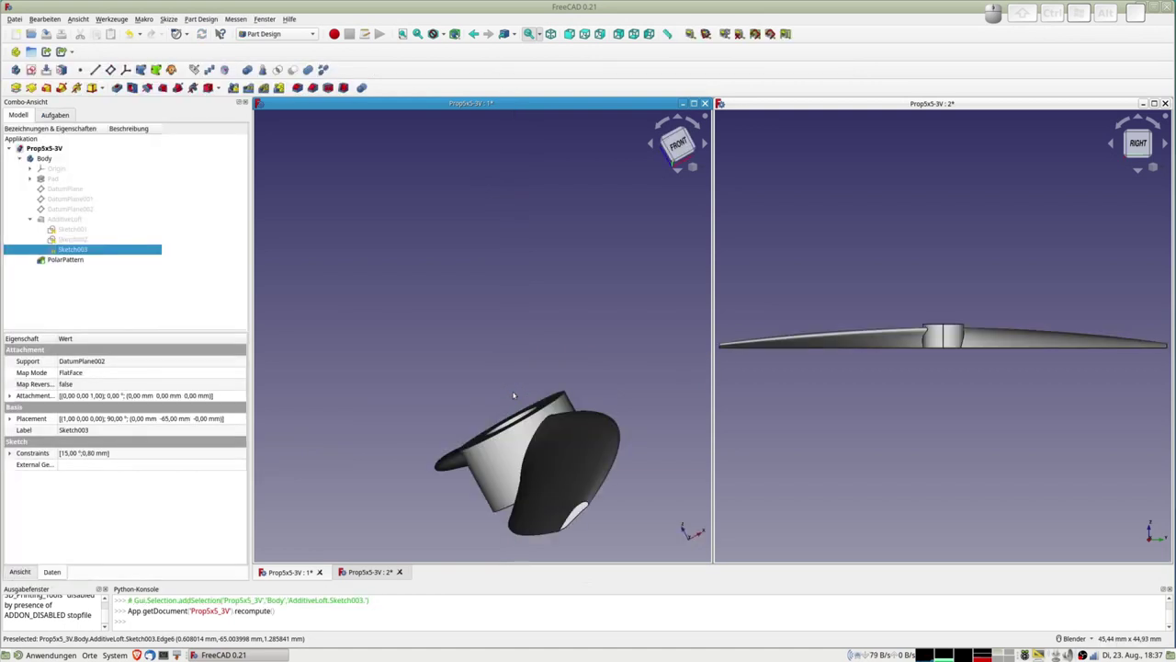
pyautogui.moveTo(564, 407)
pyautogui.mouseDown(button='middle')
pyautogui.moveTo(467, 388)
pyautogui.moveTo(629, 424)
pyautogui.moveTo(485, 323)
pyautogui.mouseUp(button='middle')
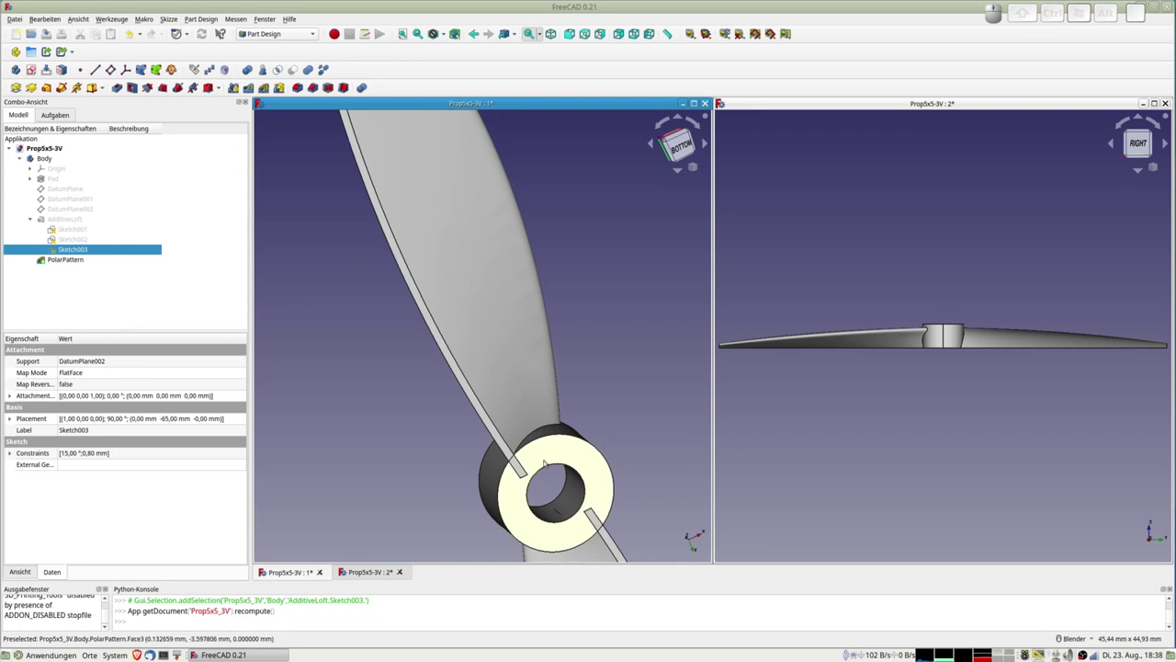
pyautogui.scroll(-5, 569, 469)
pyautogui.scroll(2, 546, 465)
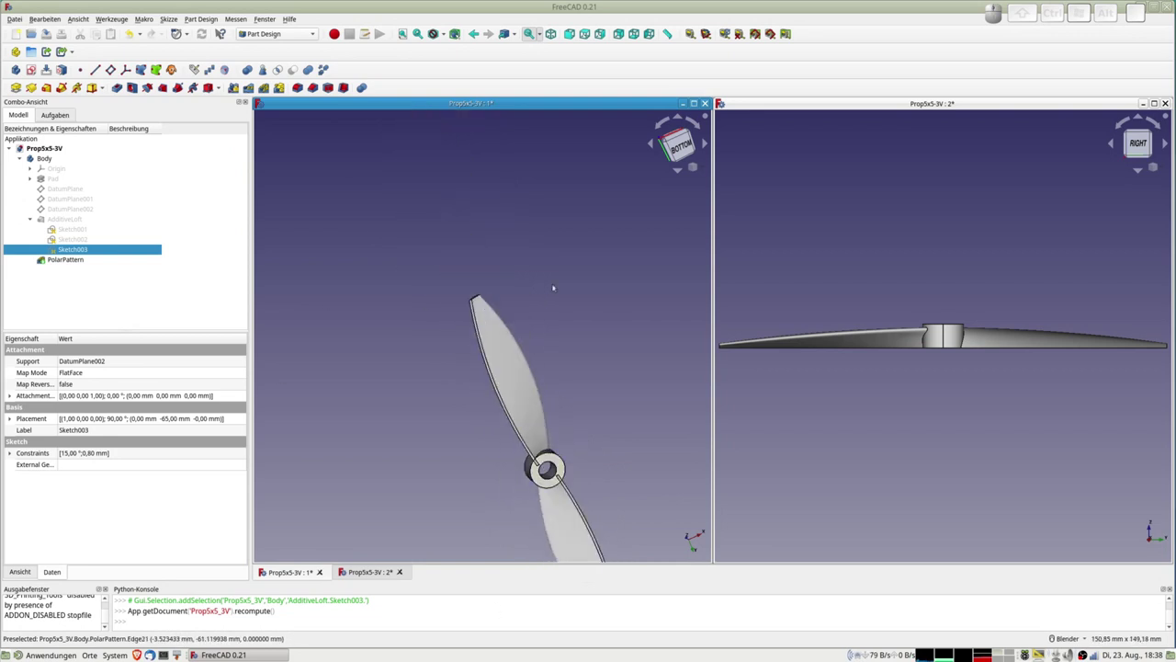
pyautogui.moveTo(504, 478)
pyautogui.mouseDown(button='middle')
pyautogui.moveTo(496, 392)
pyautogui.moveTo(479, 380)
pyautogui.mouseUp(button='middle')
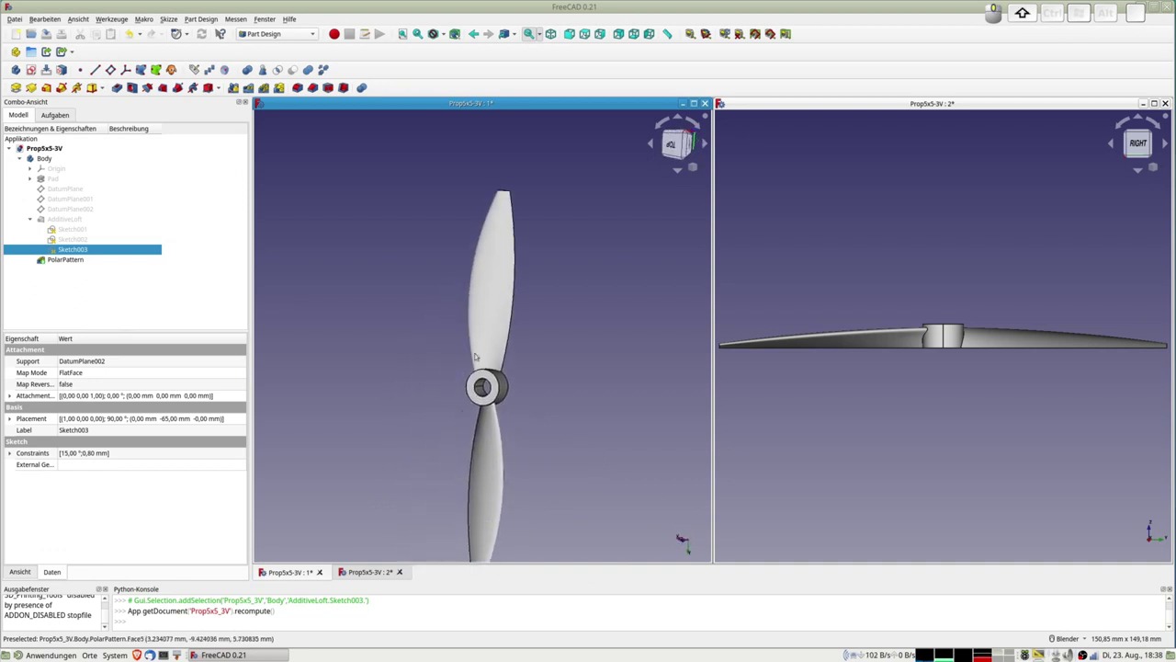
pyautogui.middleClick(439, 474)
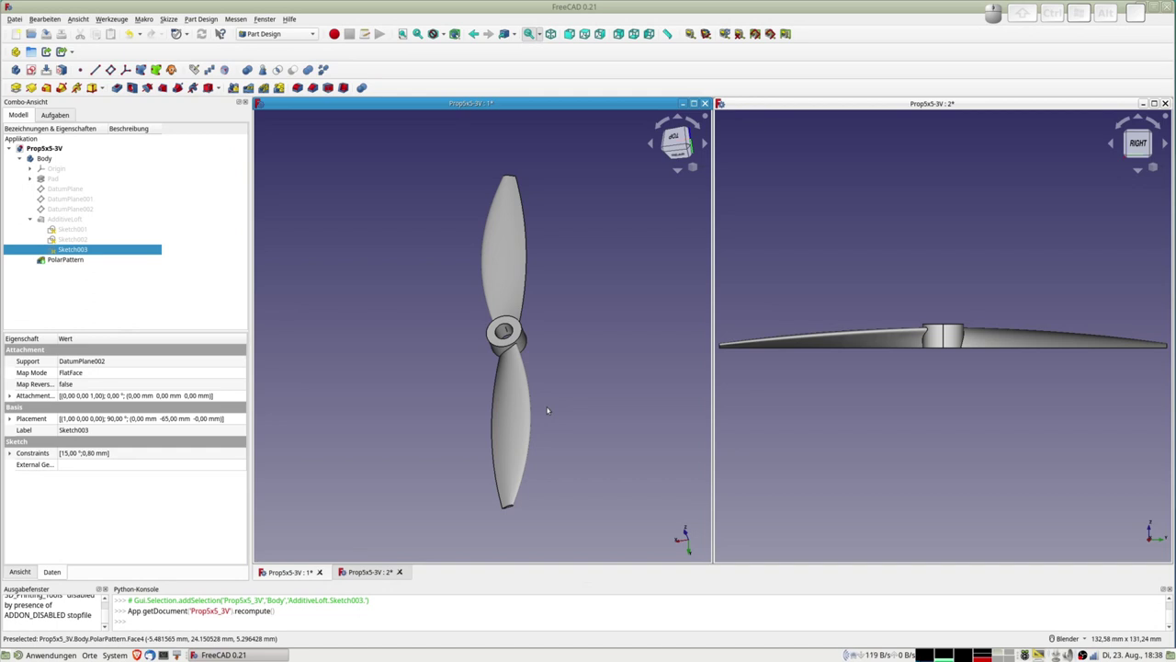
pyautogui.press('4')
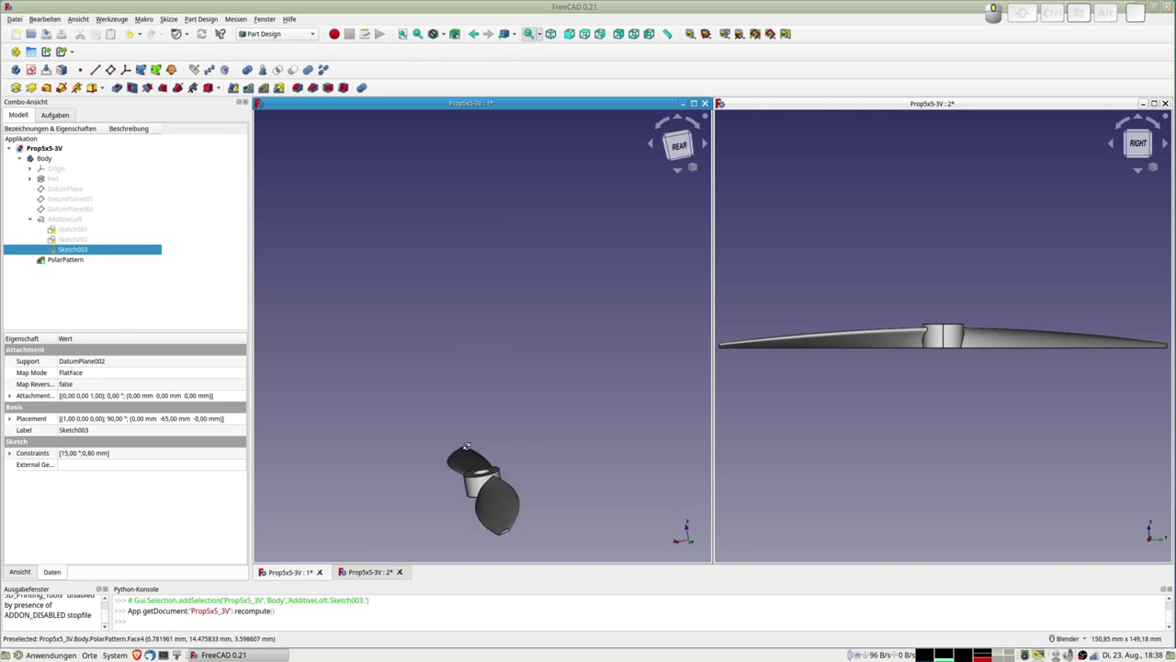
pyautogui.moveTo(491, 393)
pyautogui.mouseDown(button='middle')
pyautogui.moveTo(533, 468)
pyautogui.moveTo(515, 469)
pyautogui.mouseUp(button='middle')
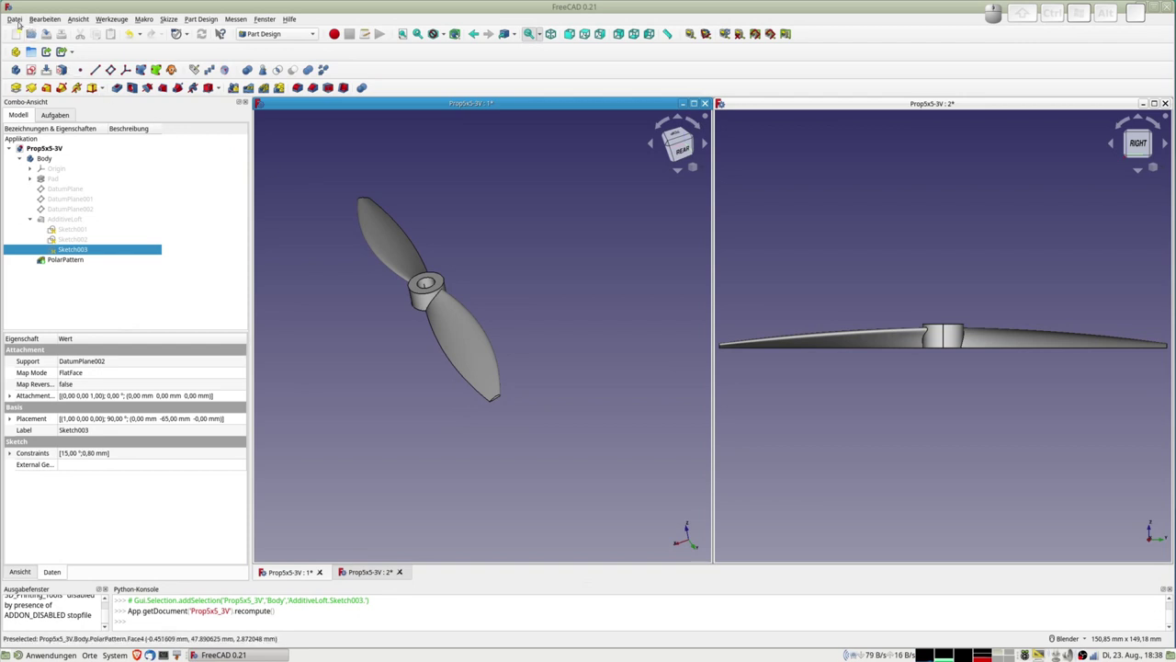
# Save the document as Prop5x5-4V, changing the version from 3V to 4V
pyautogui.click(14, 18)
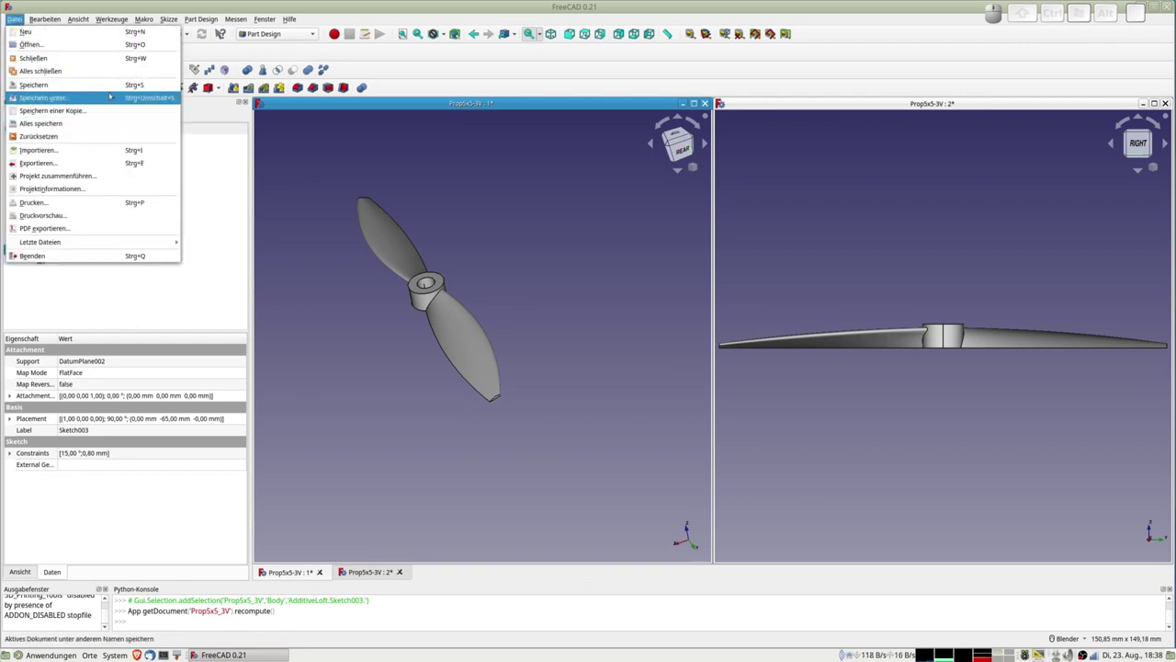
pyautogui.click(53, 99)
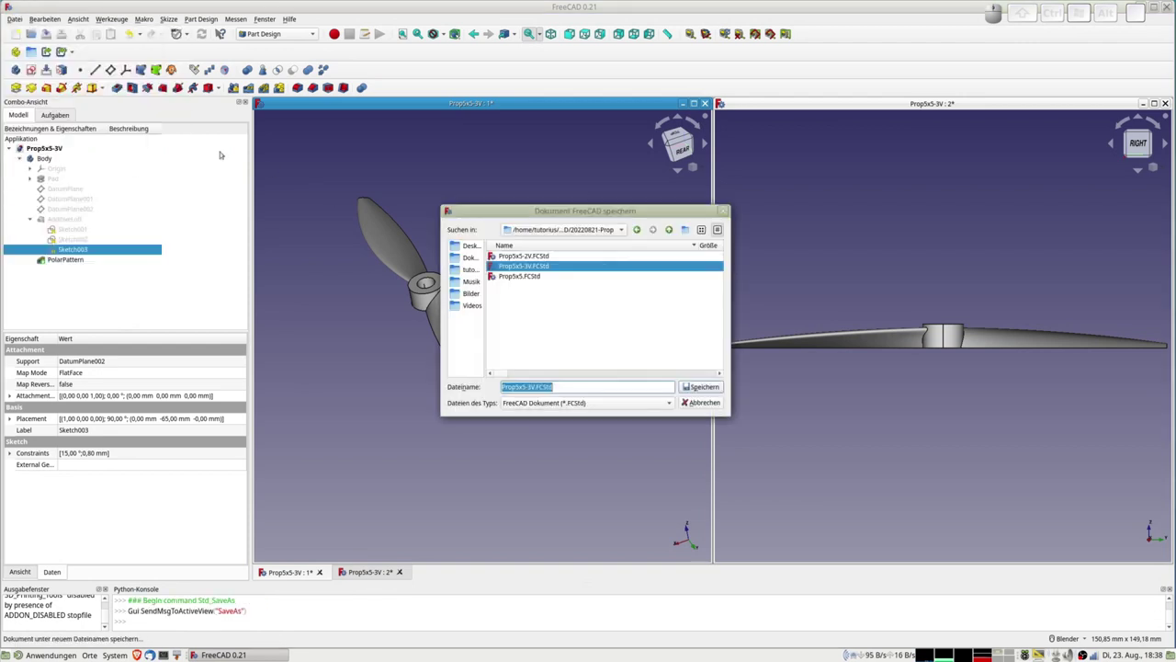
pyautogui.click(528, 272)
pyautogui.click(528, 387)
pyautogui.press('Delete')
pyautogui.write('4')
pyautogui.press('Return')
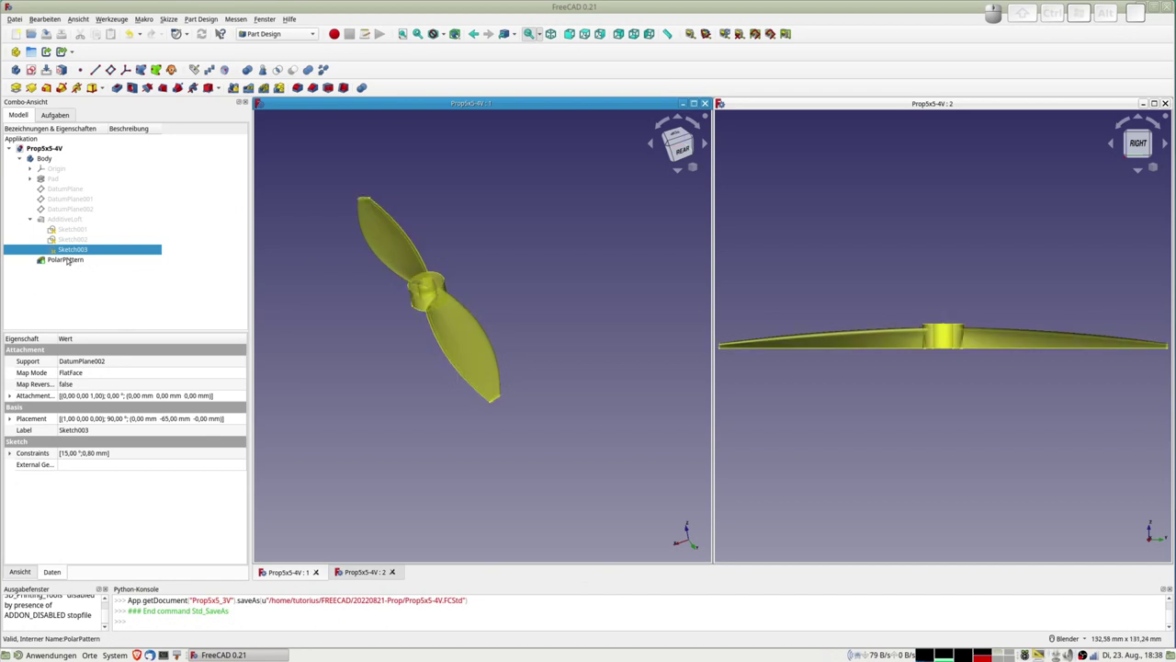
# Export the PolarPattern feature as Prop5x5-4V-BodyPolarPattern.stl
pyautogui.click(67, 261)
pyautogui.hotkey('ctrl', 'e')
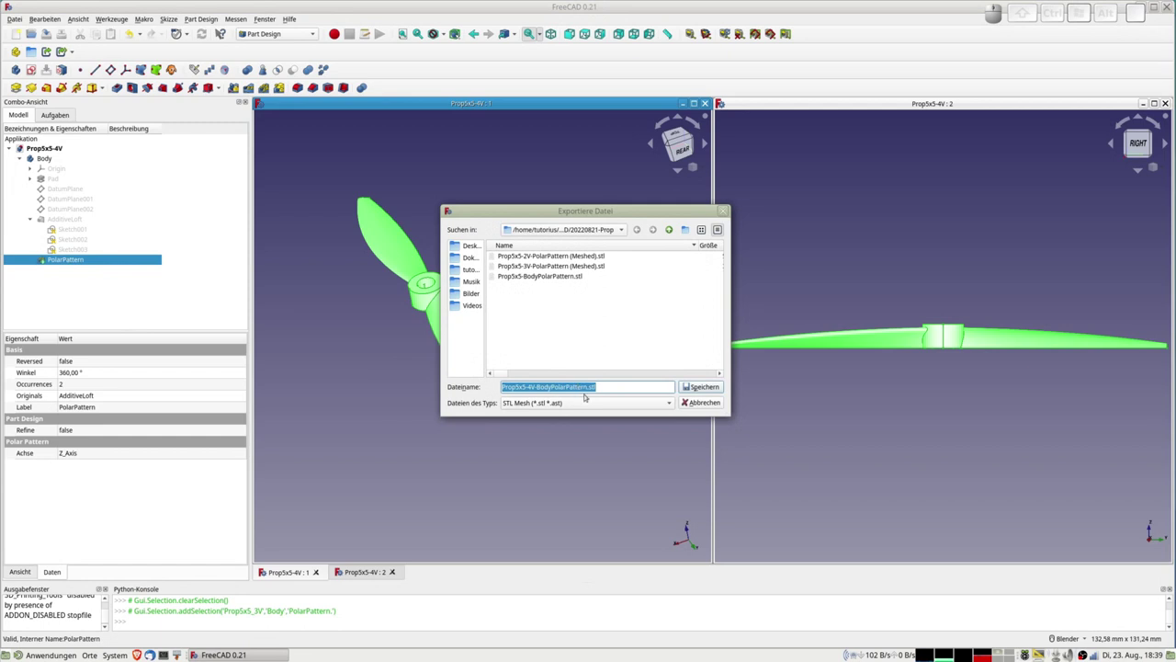
pyautogui.press('Return')
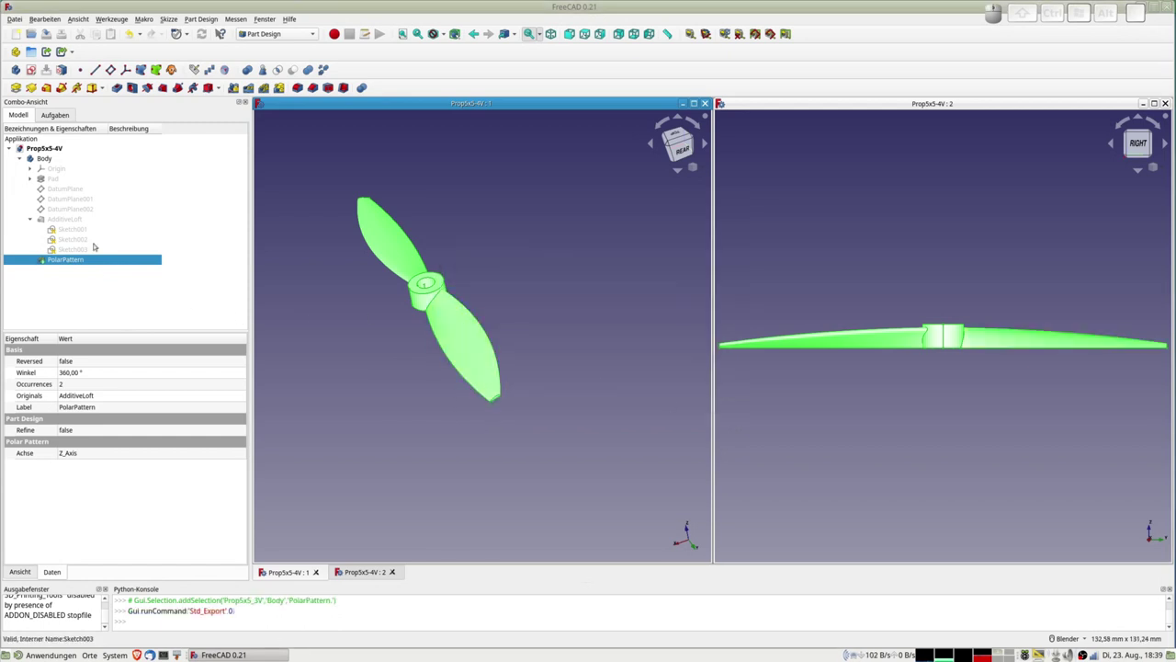
pyautogui.click(45, 159)
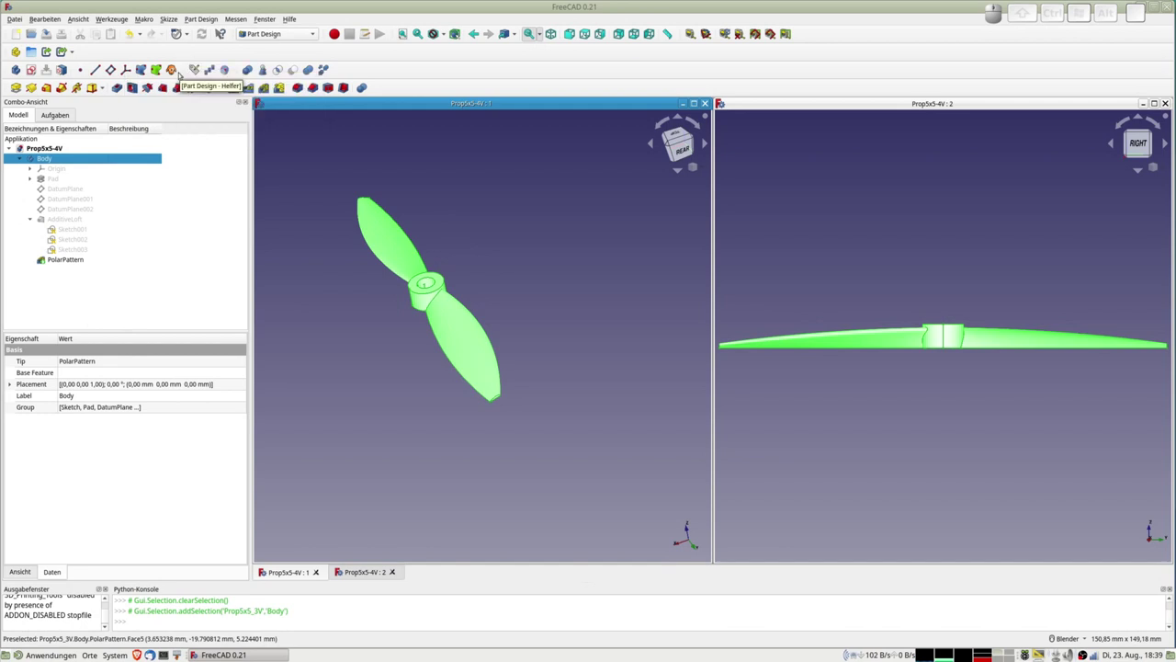
# In Mesh Design, mesh the Body at 0.10 mm surface and 1.00° angular deviation, then open the system monitor
pyautogui.click(276, 34)
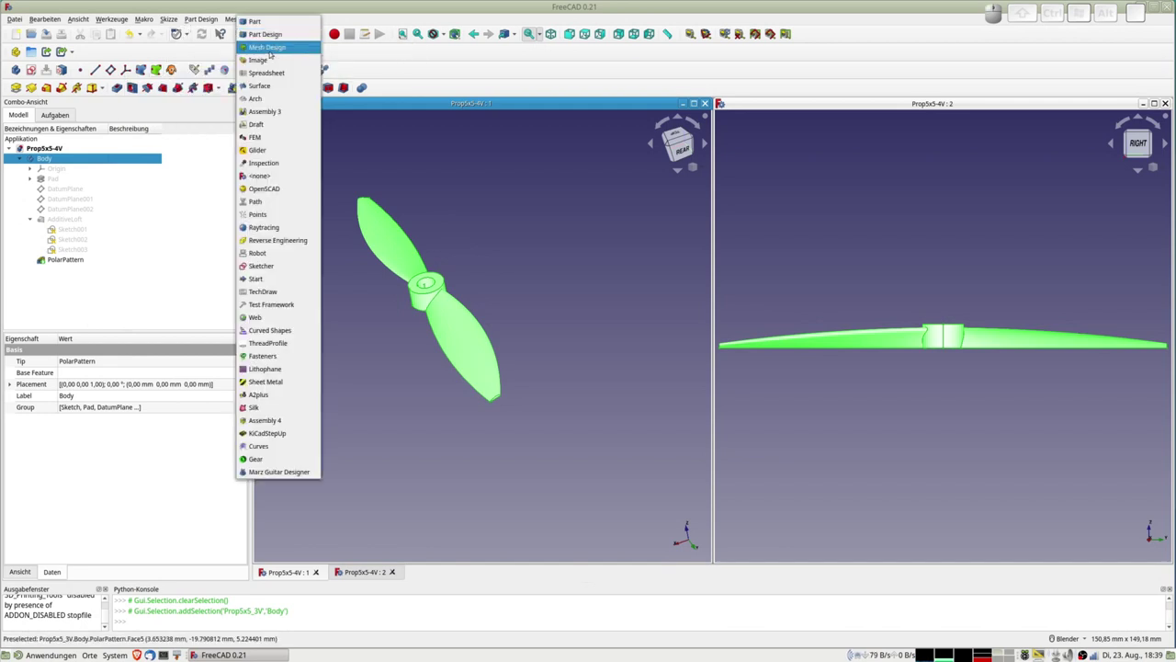
pyautogui.click(264, 48)
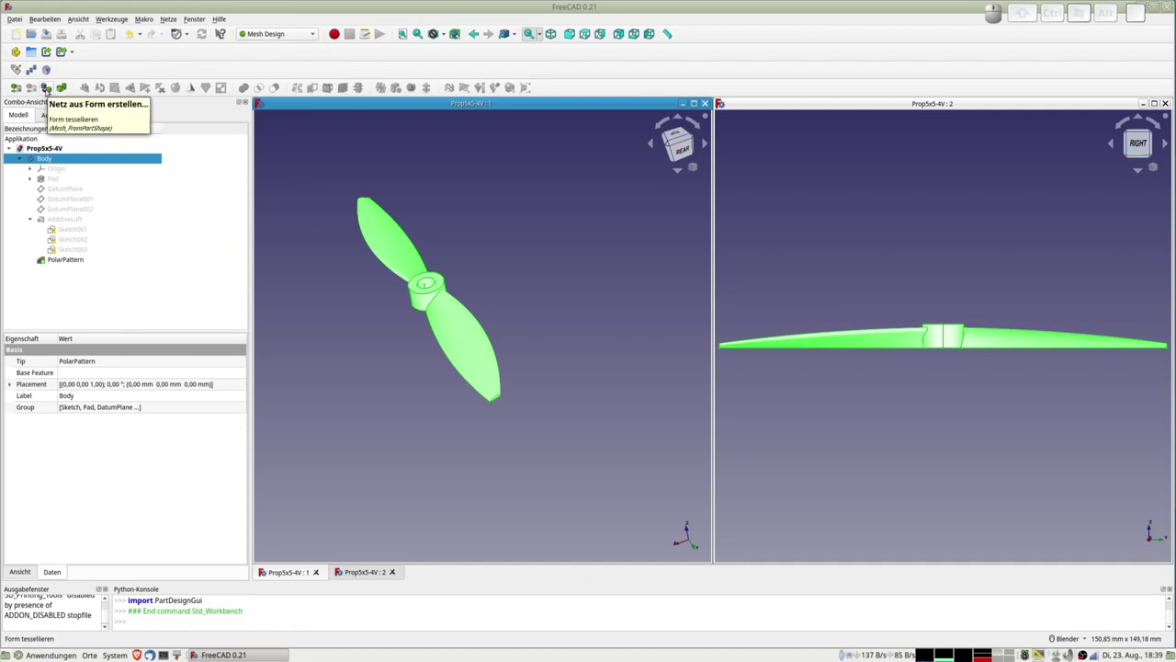
pyautogui.click(46, 88)
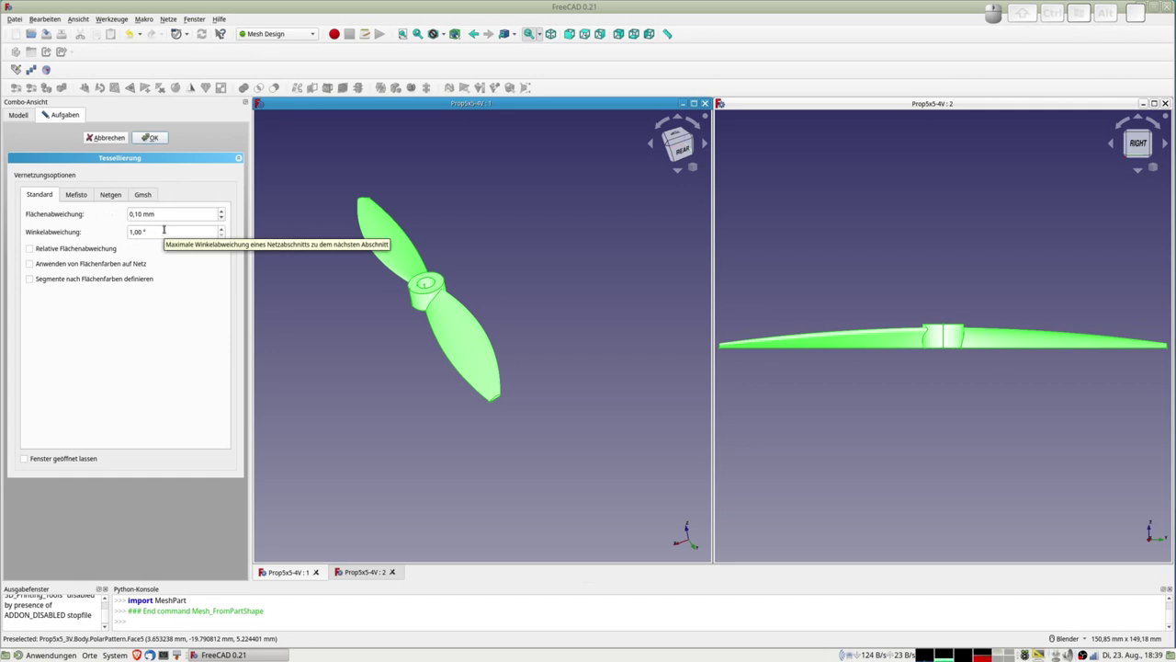
pyautogui.click(152, 138)
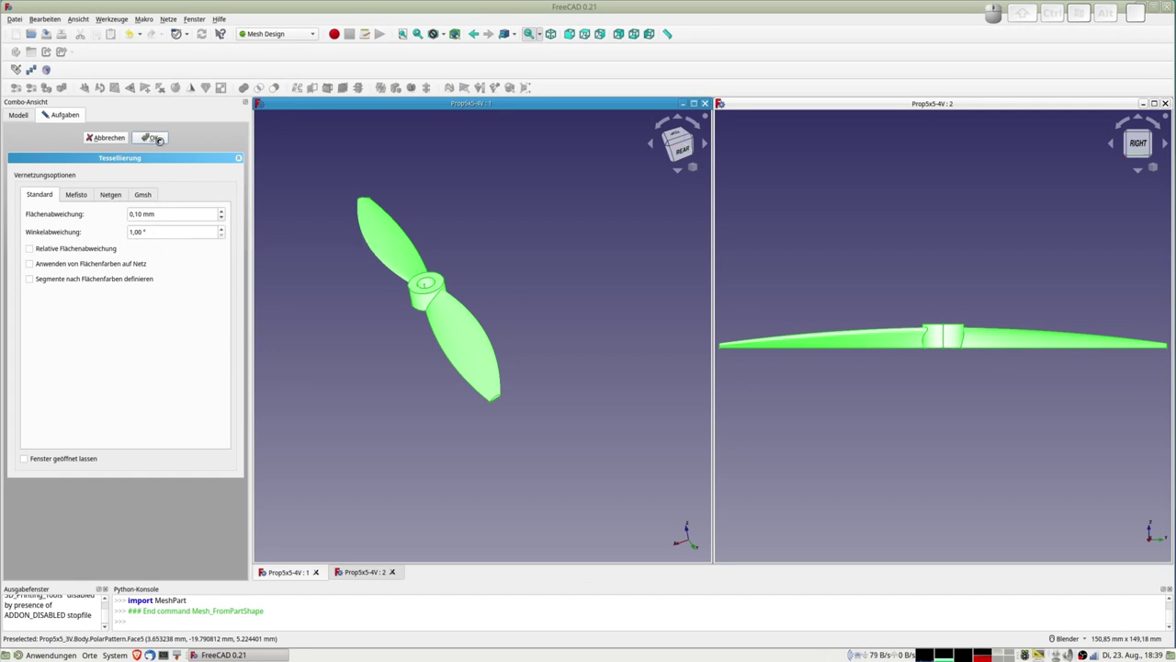
pyautogui.hotkey('ctrl', 'alt', 'Delete')
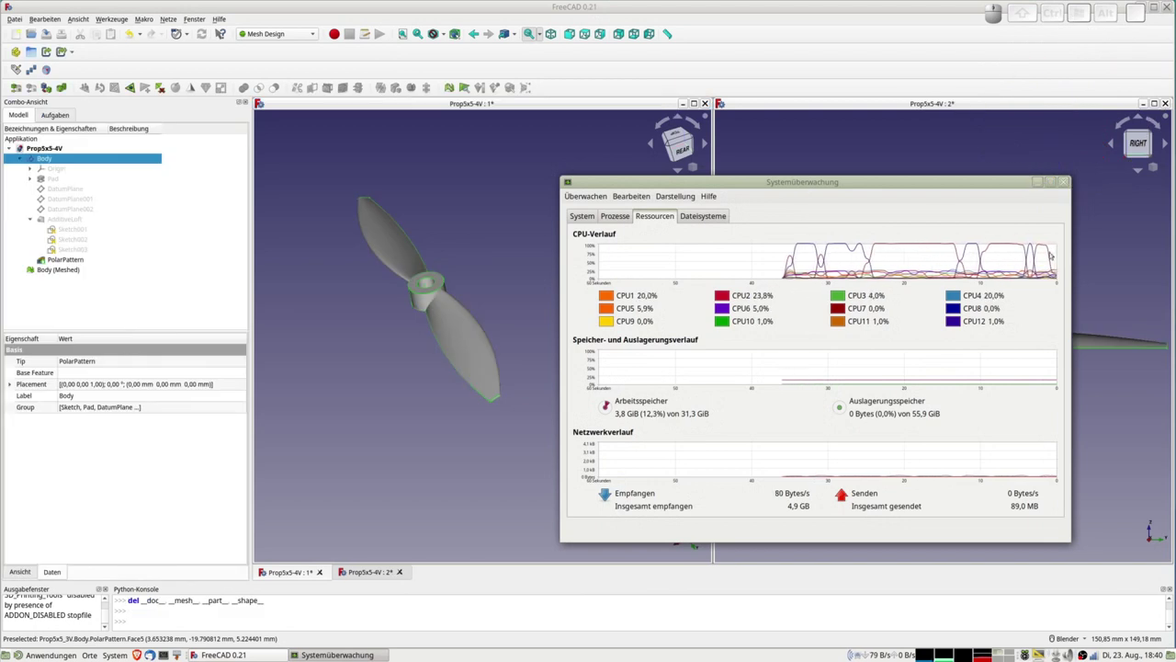
# Close the system monitor and hide the original Body to inspect the mesh
pyautogui.click(1063, 181)
pyautogui.moveTo(481, 328); pyautogui.dragTo(432, 303, button='middle')
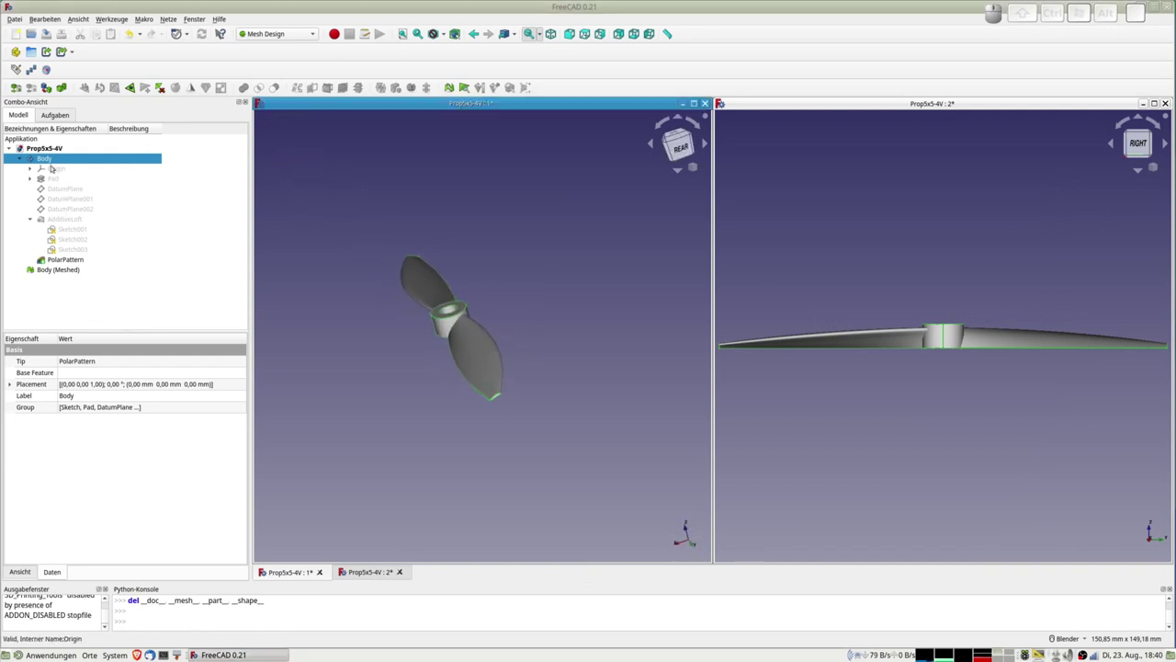
pyautogui.press('space')
pyautogui.moveTo(398, 346)
pyautogui.mouseDown(button='middle')
pyautogui.moveTo(451, 344)
pyautogui.moveTo(507, 388)
pyautogui.mouseUp(button='middle')
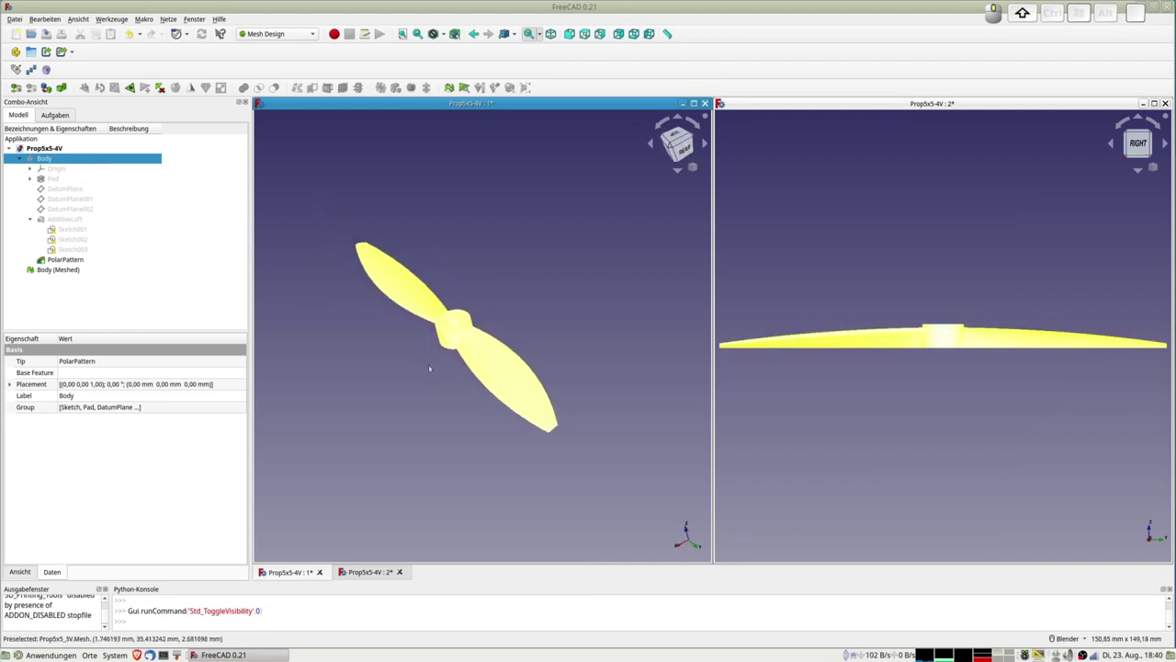
# Export Body (Meshed) as Prop5x5-4V-Body (Meshed).stl and launch Ultimaker Cura
pyautogui.click(54, 270)
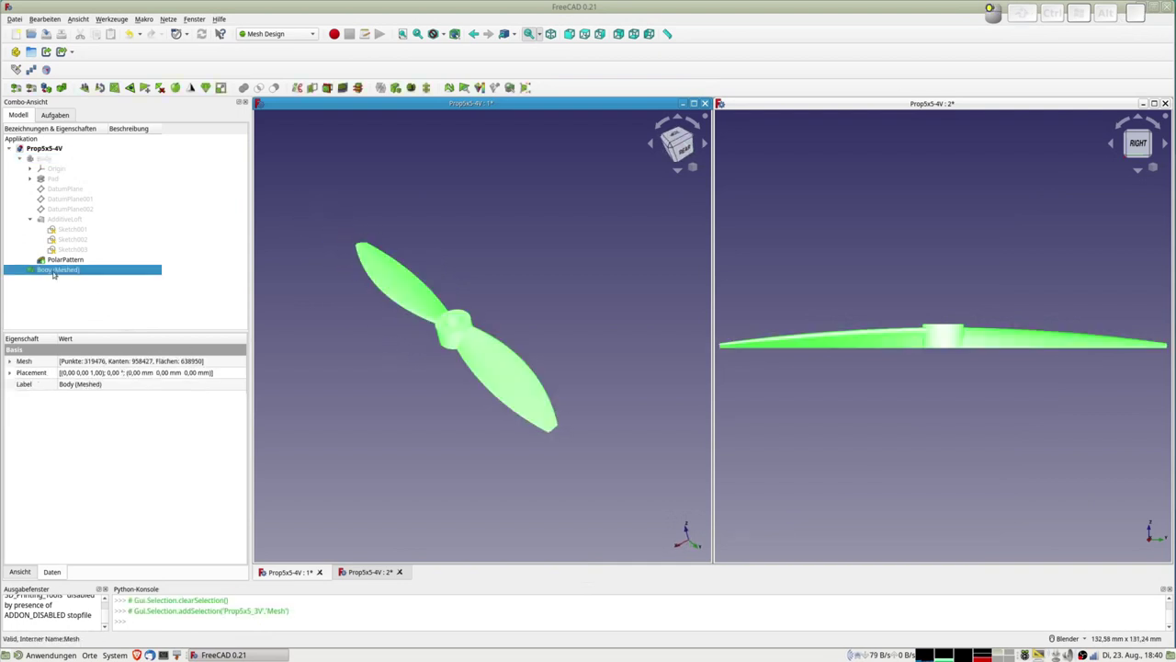
pyautogui.hotkey('ctrl', 'e')
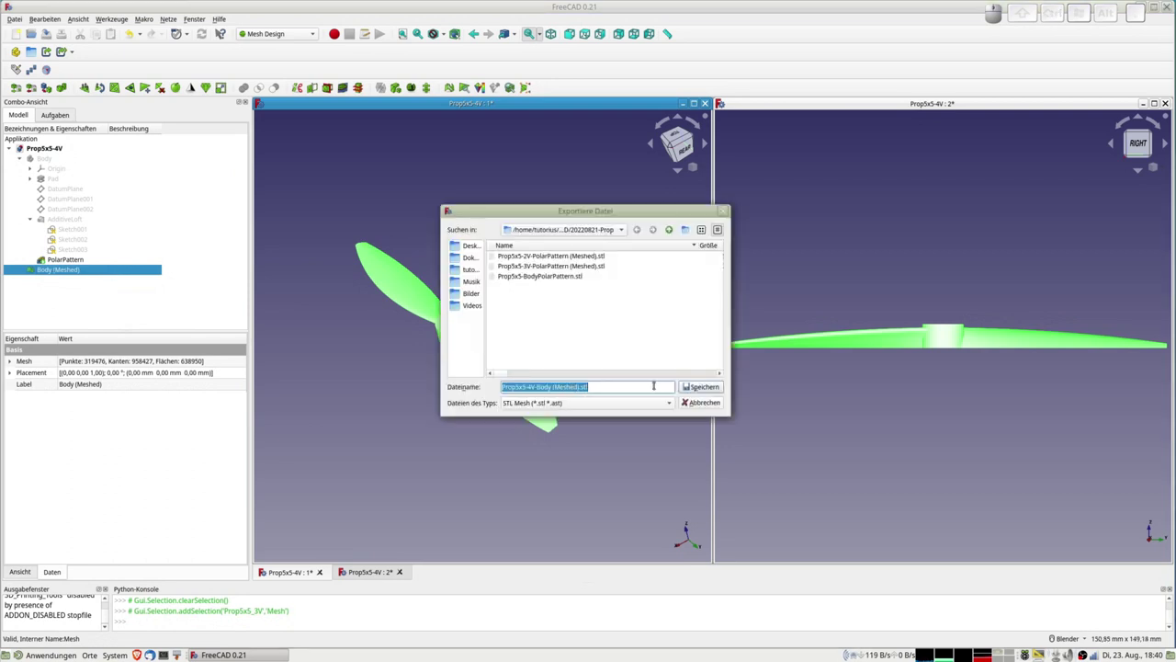
pyautogui.click(699, 388)
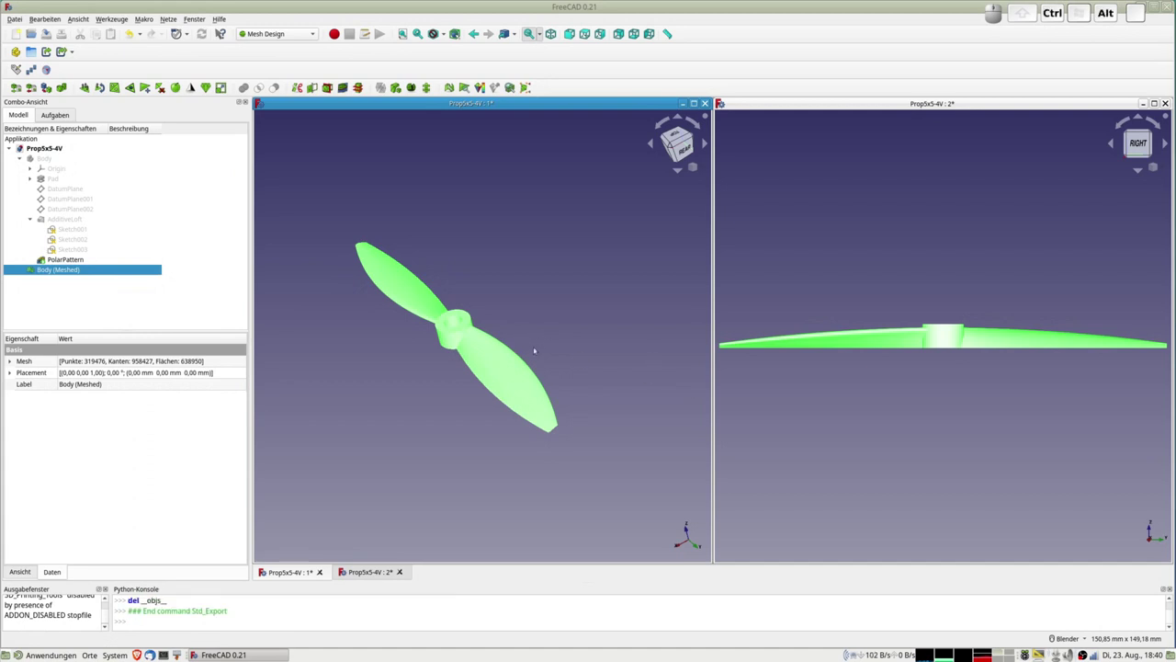
pyautogui.hotkey('ctrl', 'alt', 'b')
pyautogui.press('b')
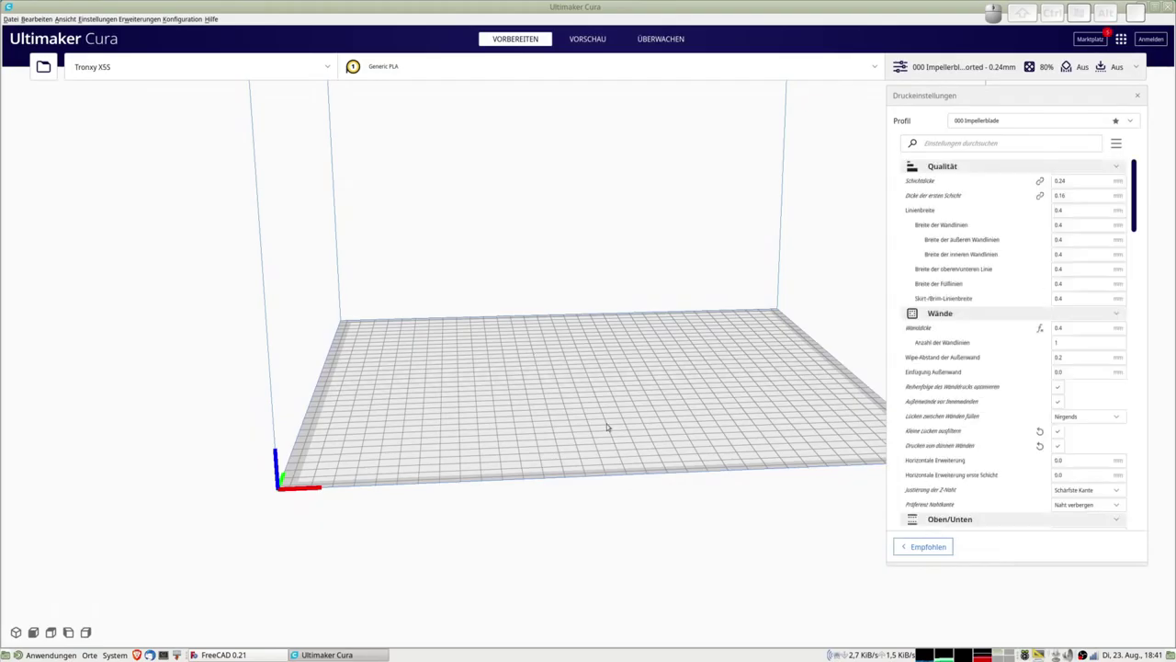
# Start opening a model file and browse into the FREECAD folder
pyautogui.hotkey('ctrl', 'o')
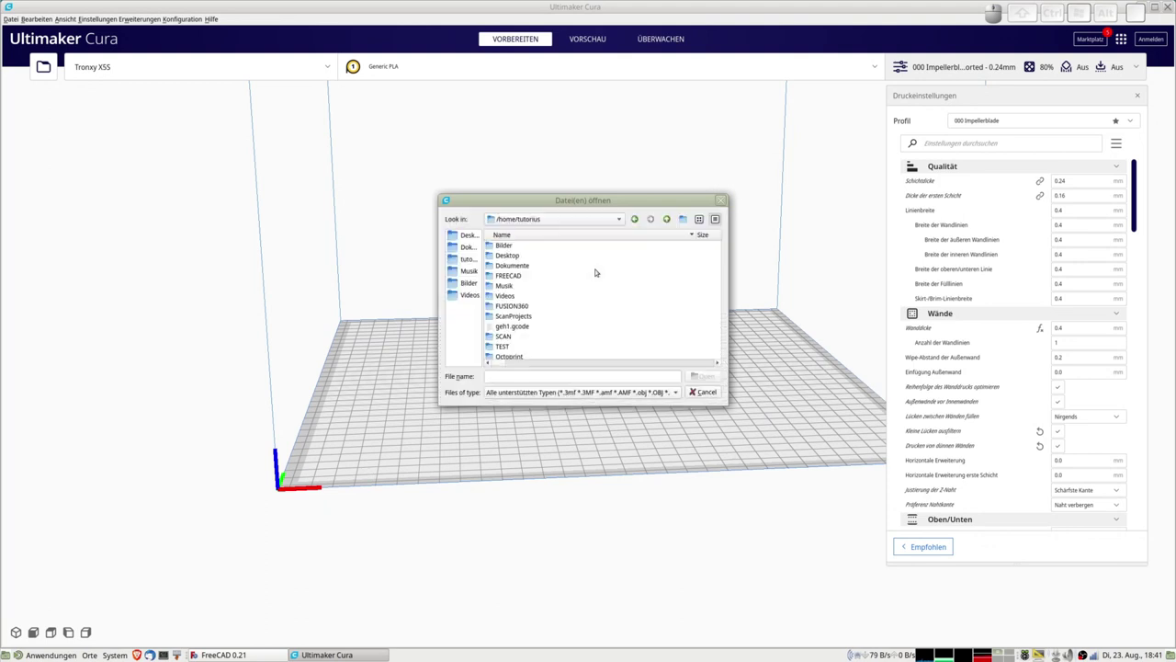
pyautogui.scroll(-2, 528, 279)
pyautogui.scroll(-2, 528, 279)
pyautogui.scroll(-2, 527, 280)
pyautogui.scroll(-2, 526, 282)
pyautogui.scroll(1, 526, 282)
pyautogui.scroll(1, 529, 278)
pyautogui.scroll(1, 531, 275)
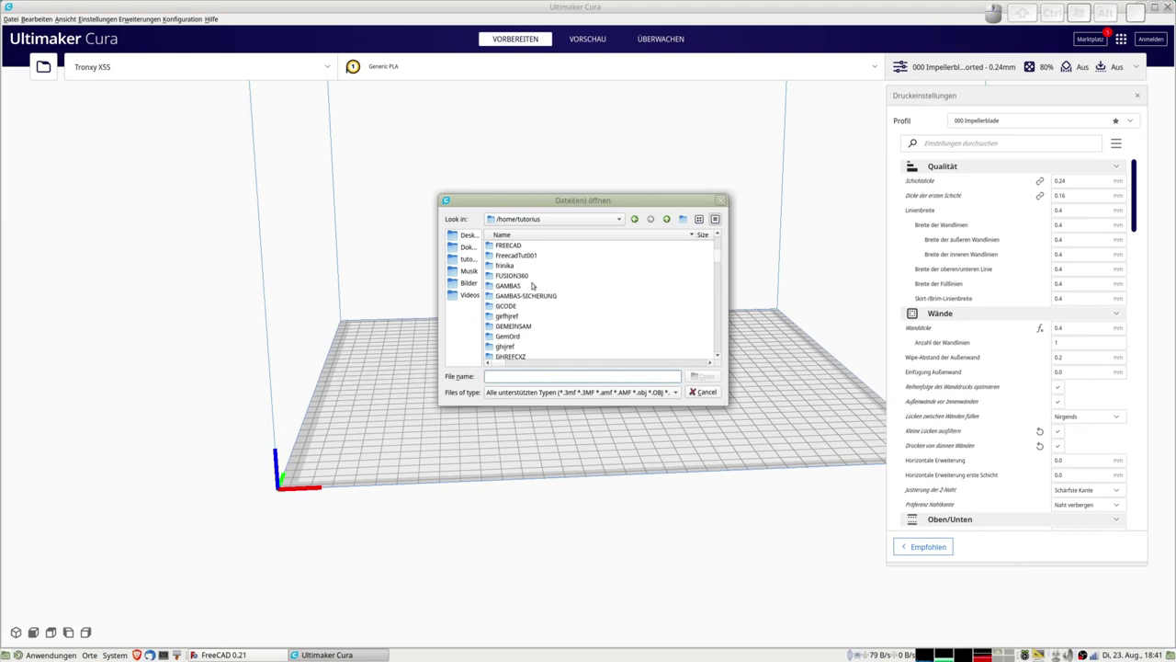
pyautogui.scroll(1, 524, 276)
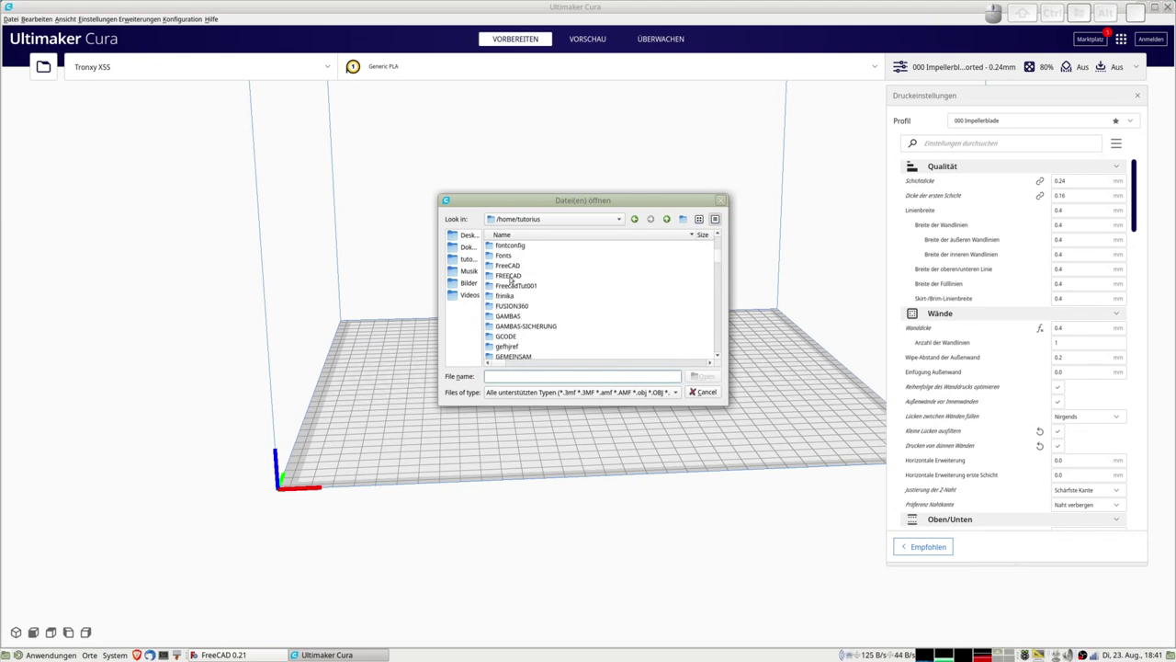
pyautogui.doubleClick(511, 275)
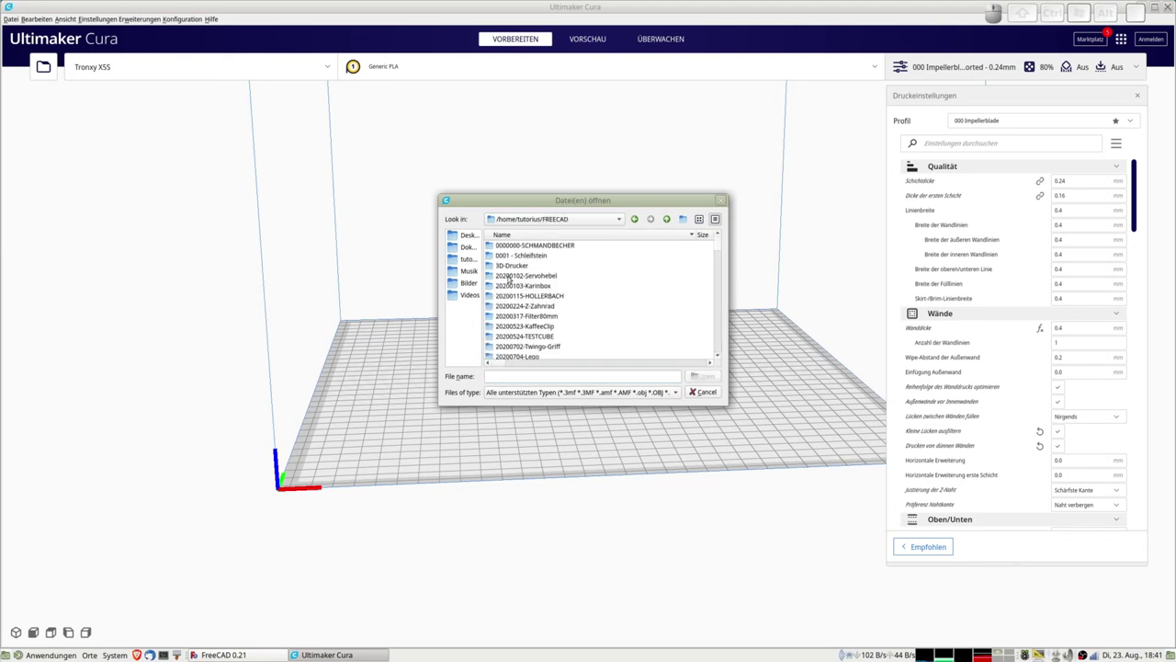
# Load Prop5x5-4V-Body (Meshed).stl from the 20220821-Prop folder onto the build plate
pyautogui.scroll(-2, 601, 290)
pyautogui.scroll(-2, 600, 289)
pyautogui.scroll(-2, 601, 290)
pyautogui.scroll(-2, 601, 290)
pyautogui.scroll(-2, 601, 287)
pyautogui.scroll(-2, 601, 287)
pyautogui.scroll(-2, 601, 287)
pyautogui.scroll(1, 568, 261)
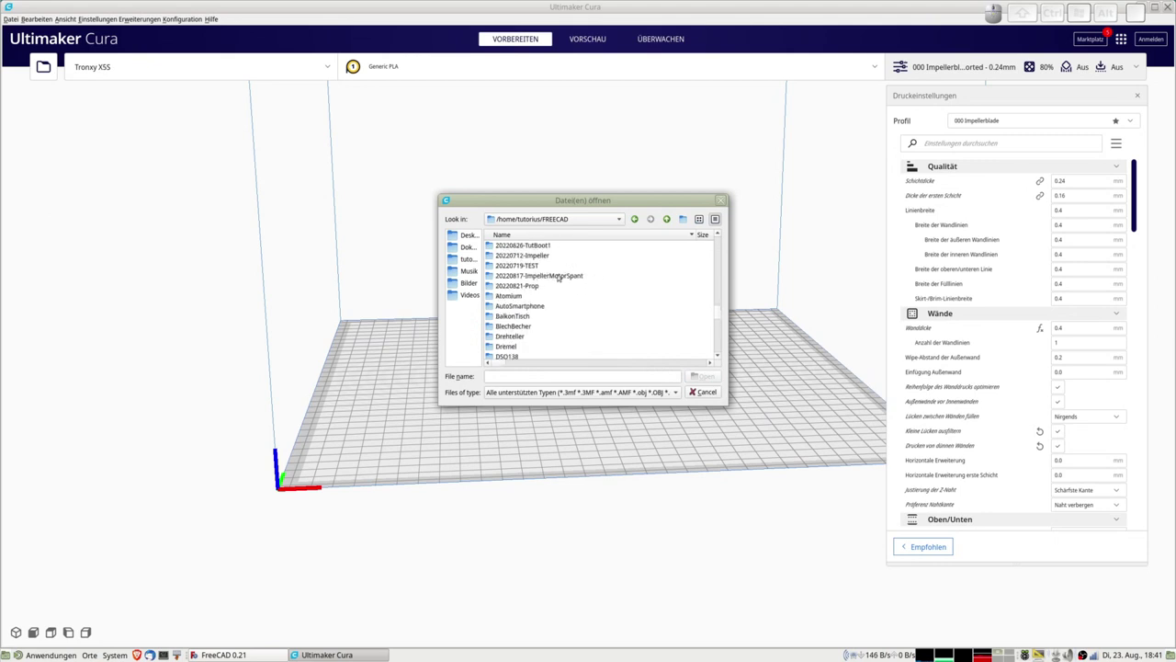
pyautogui.doubleClick(530, 287)
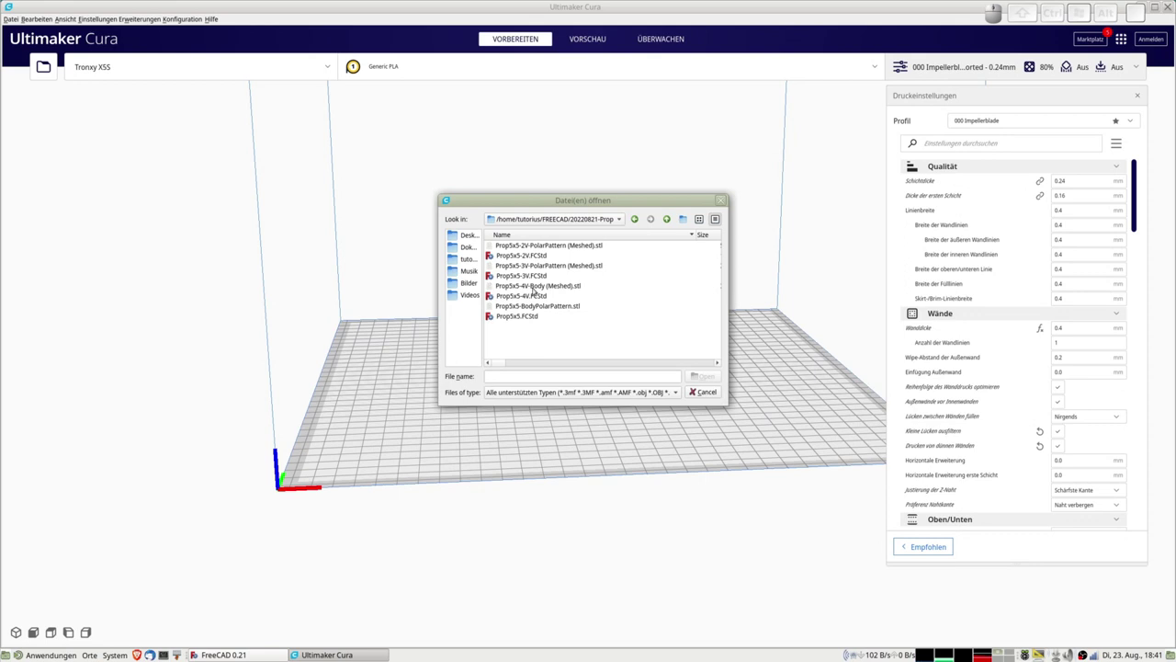
pyautogui.click(533, 288)
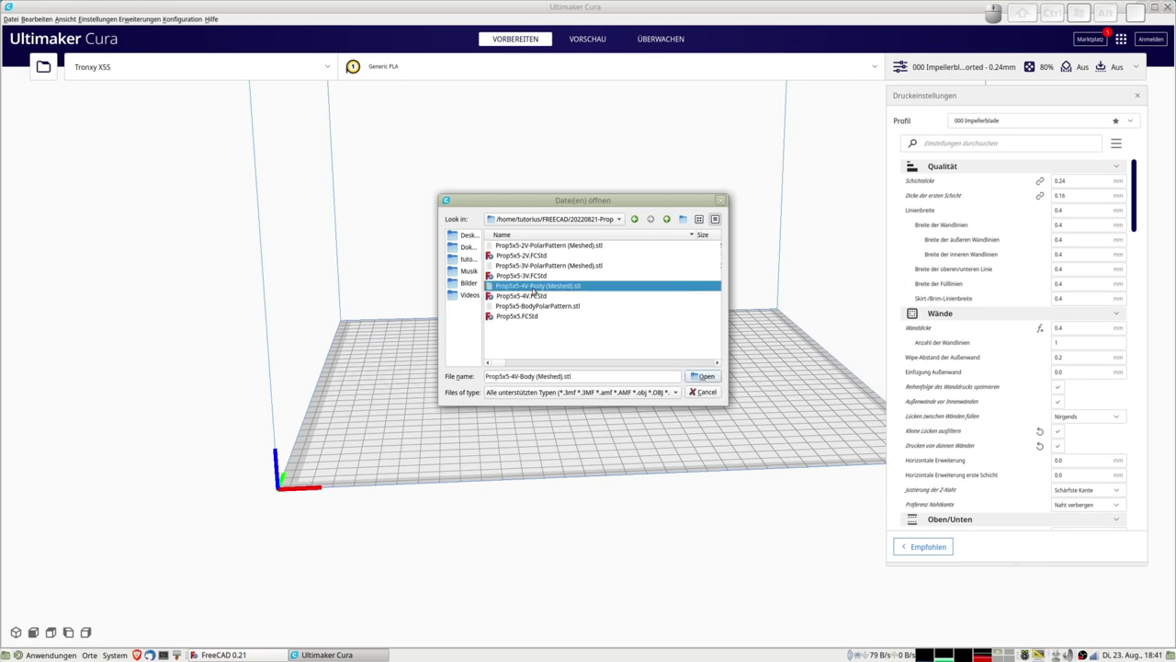
pyautogui.click(708, 376)
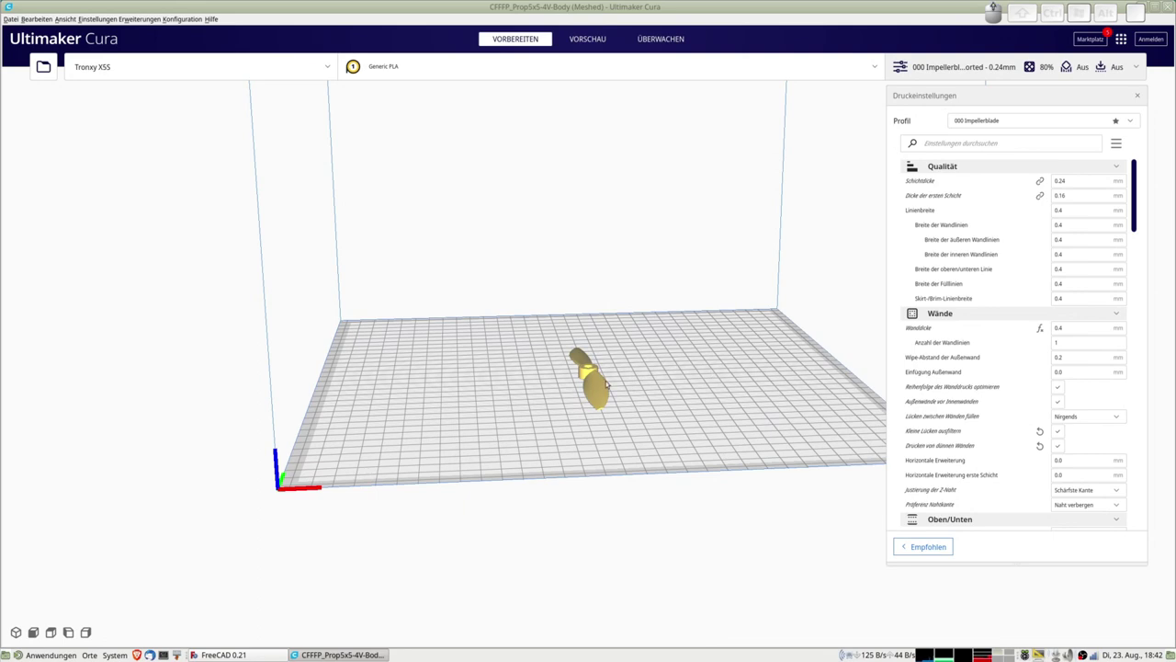
pyautogui.scroll(5, 604, 386)
pyautogui.moveTo(595, 338)
pyautogui.mouseDown(button='right')
pyautogui.moveTo(634, 323)
pyautogui.moveTo(533, 309)
pyautogui.moveTo(593, 357)
pyautogui.mouseUp(button='right')
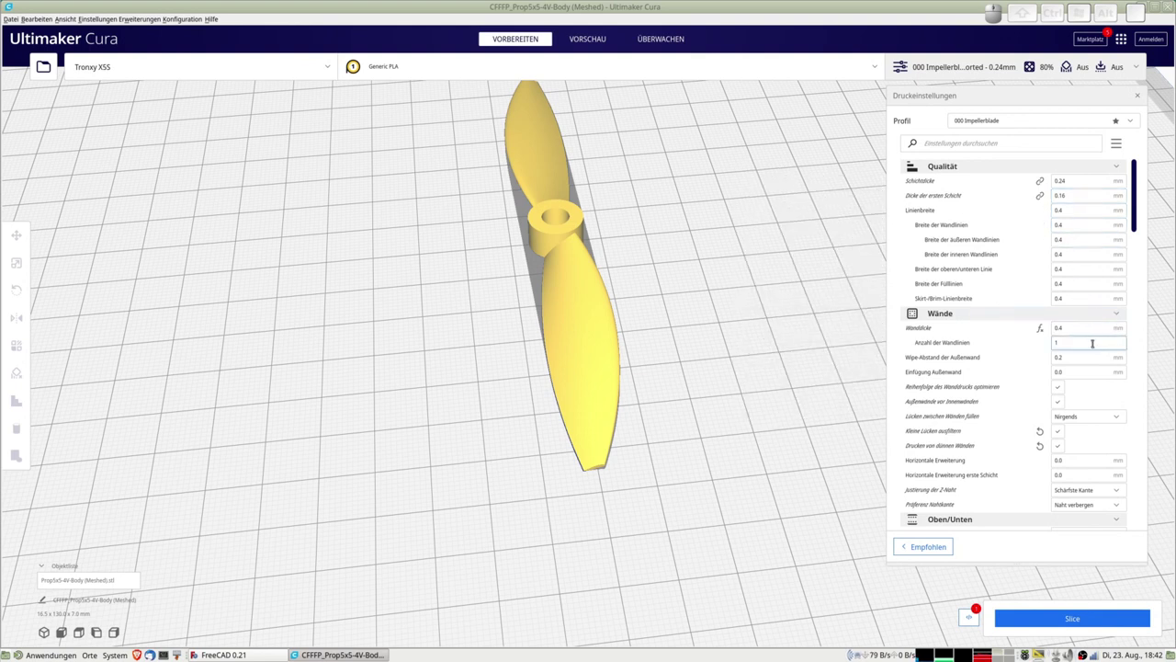
pyautogui.scroll(-2, 1092, 343)
pyautogui.scroll(-2, 1091, 342)
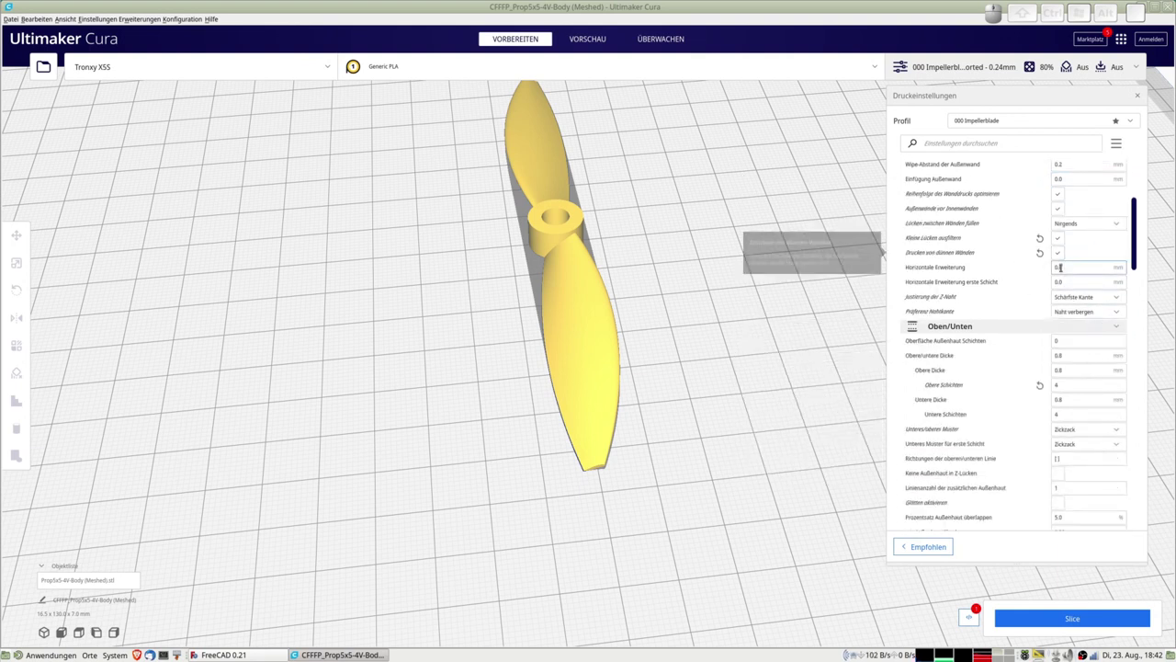
pyautogui.scroll(-2, 1082, 275)
pyautogui.scroll(-1, 1077, 287)
pyautogui.moveTo(1088, 292)
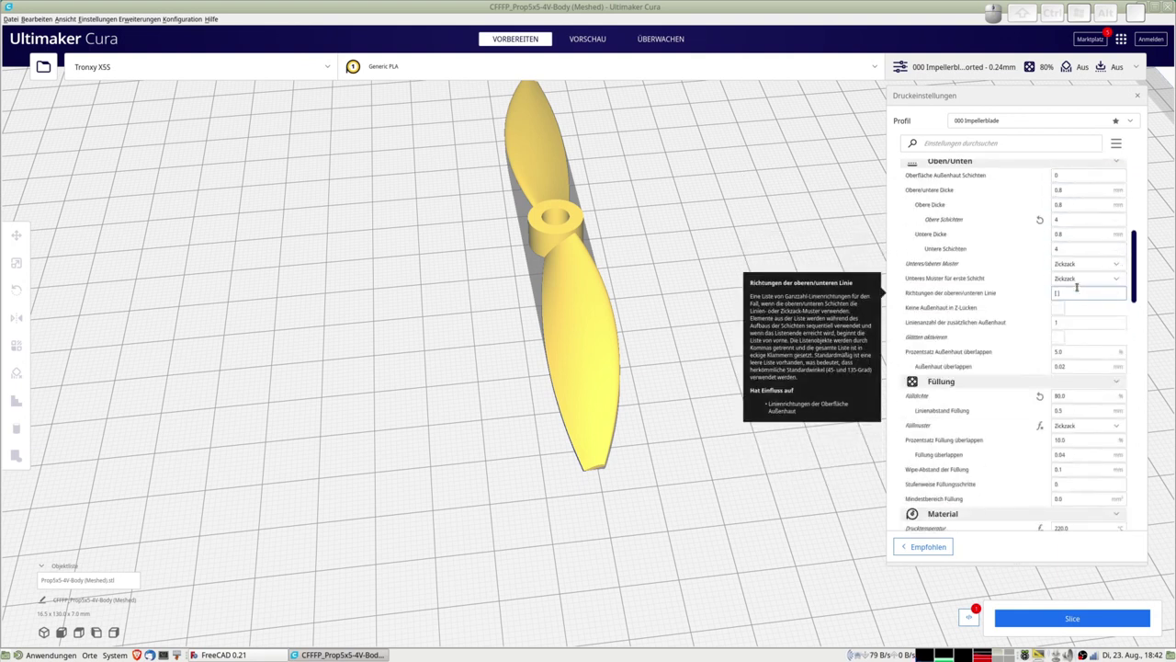
pyautogui.scroll(-1, 1077, 288)
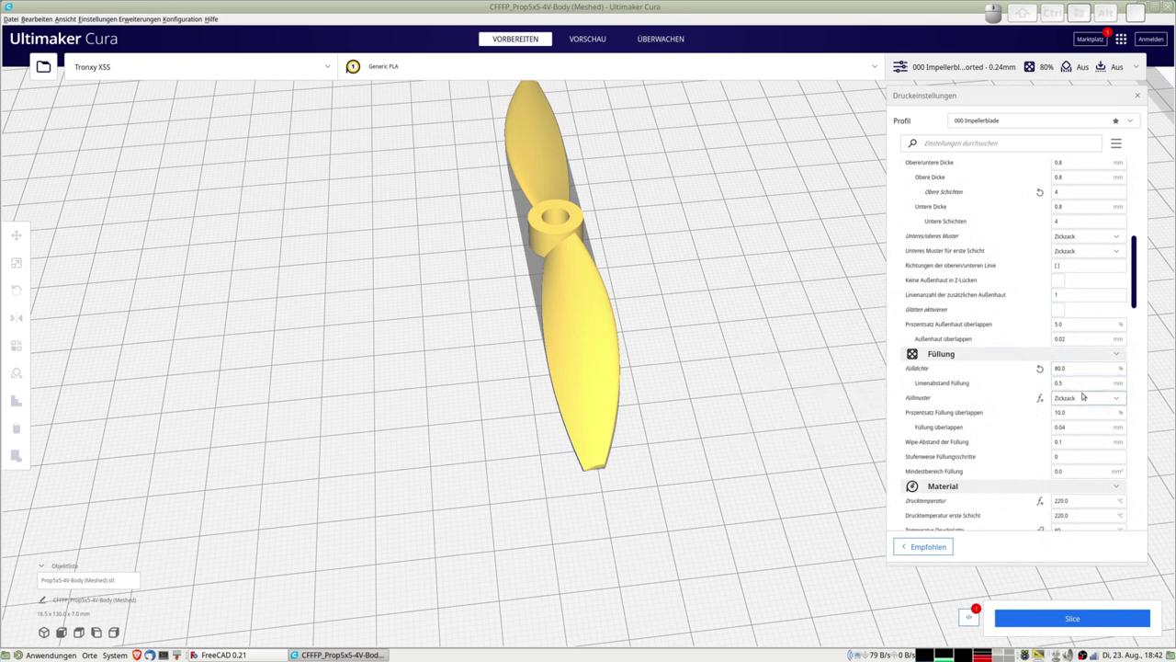
pyautogui.scroll(-1, 1079, 386)
pyautogui.scroll(-4, 1079, 386)
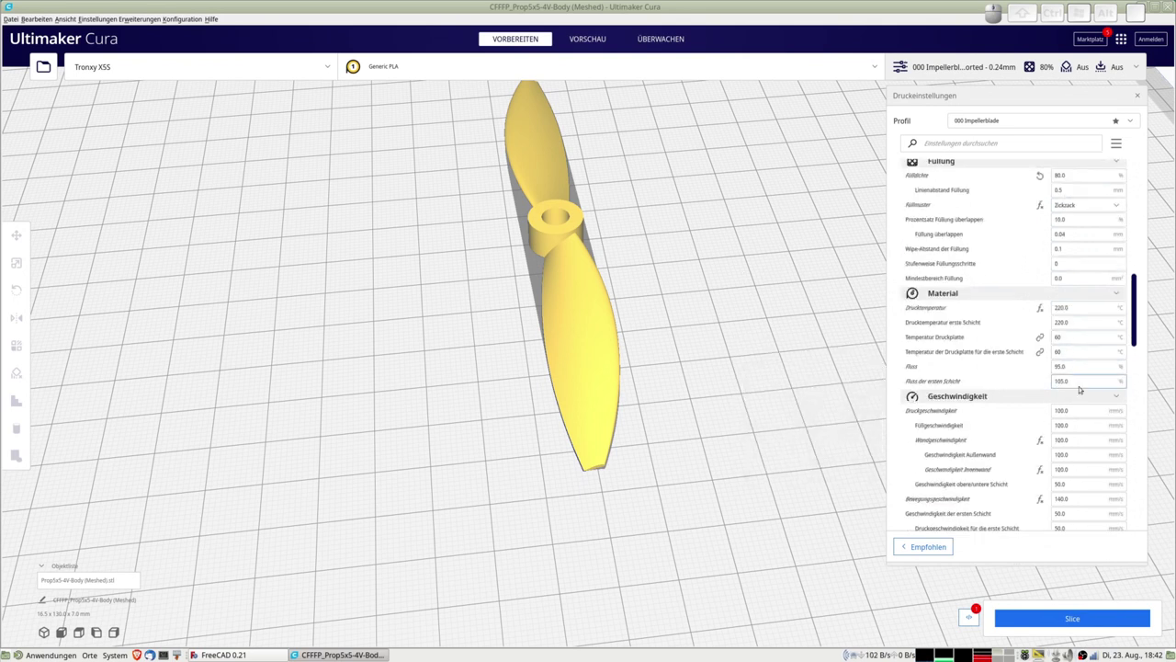
pyautogui.scroll(-8, 1080, 388)
pyautogui.scroll(-3, 1081, 390)
pyautogui.scroll(-2, 1080, 390)
pyautogui.scroll(-2, 1079, 389)
pyautogui.scroll(-3, 1080, 388)
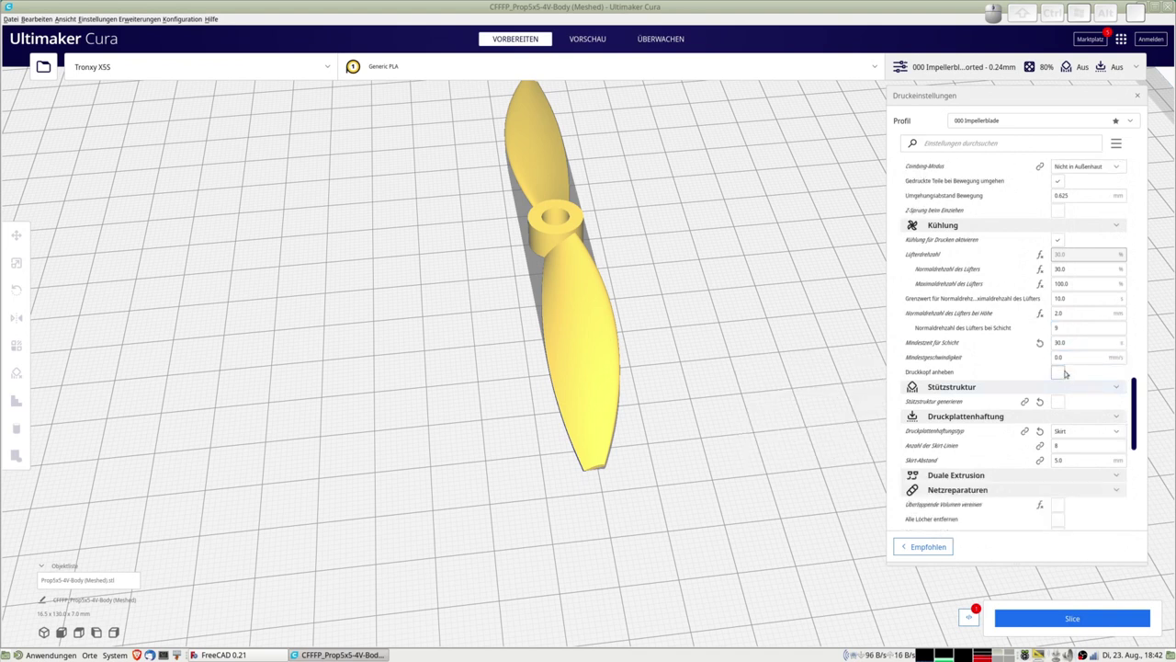
pyautogui.scroll(-6, 1057, 395)
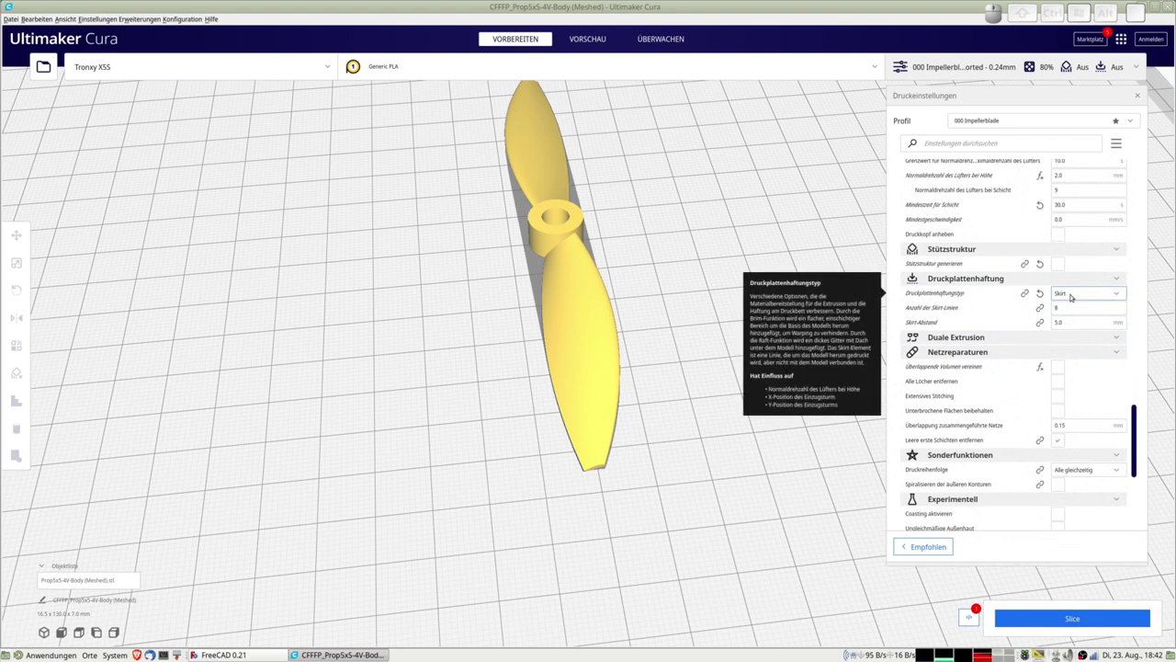
# Slice the propeller (17 minutes, 3 g) and orbit the layer preview showing the skirt
pyautogui.click(1056, 620)
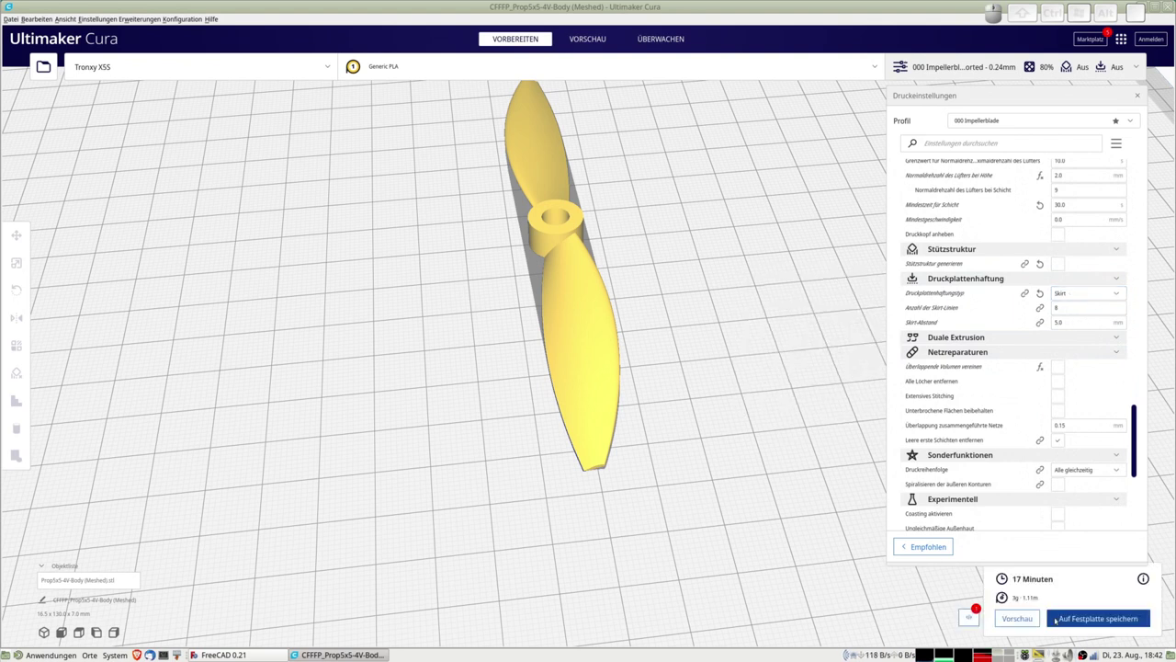
pyautogui.click(1015, 620)
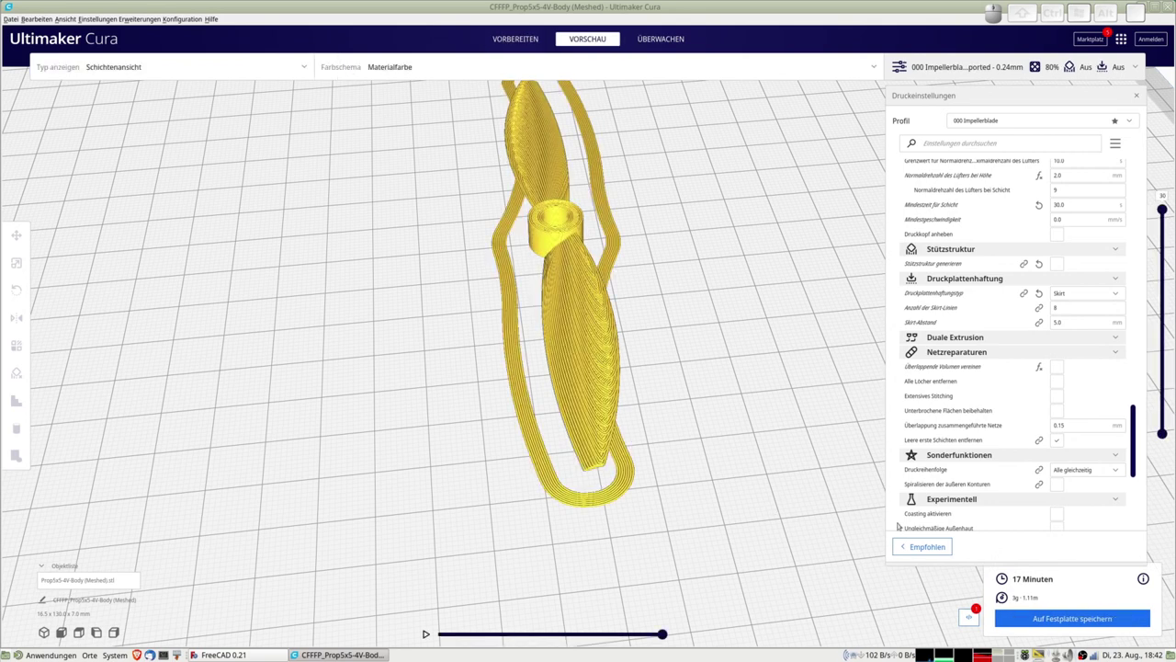
pyautogui.moveTo(701, 429)
pyautogui.mouseDown(button='right')
pyautogui.moveTo(691, 432)
pyautogui.moveTo(680, 359)
pyautogui.moveTo(717, 326)
pyautogui.moveTo(699, 288)
pyautogui.moveTo(607, 276)
pyautogui.moveTo(537, 319)
pyautogui.moveTo(596, 321)
pyautogui.moveTo(705, 355)
pyautogui.moveTo(779, 346)
pyautogui.moveTo(806, 368)
pyautogui.moveTo(808, 358)
pyautogui.moveTo(790, 387)
pyautogui.moveTo(777, 273)
pyautogui.moveTo(736, 268)
pyautogui.moveTo(690, 285)
pyautogui.moveTo(686, 258)
pyautogui.moveTo(647, 232)
pyautogui.mouseUp(button='right')
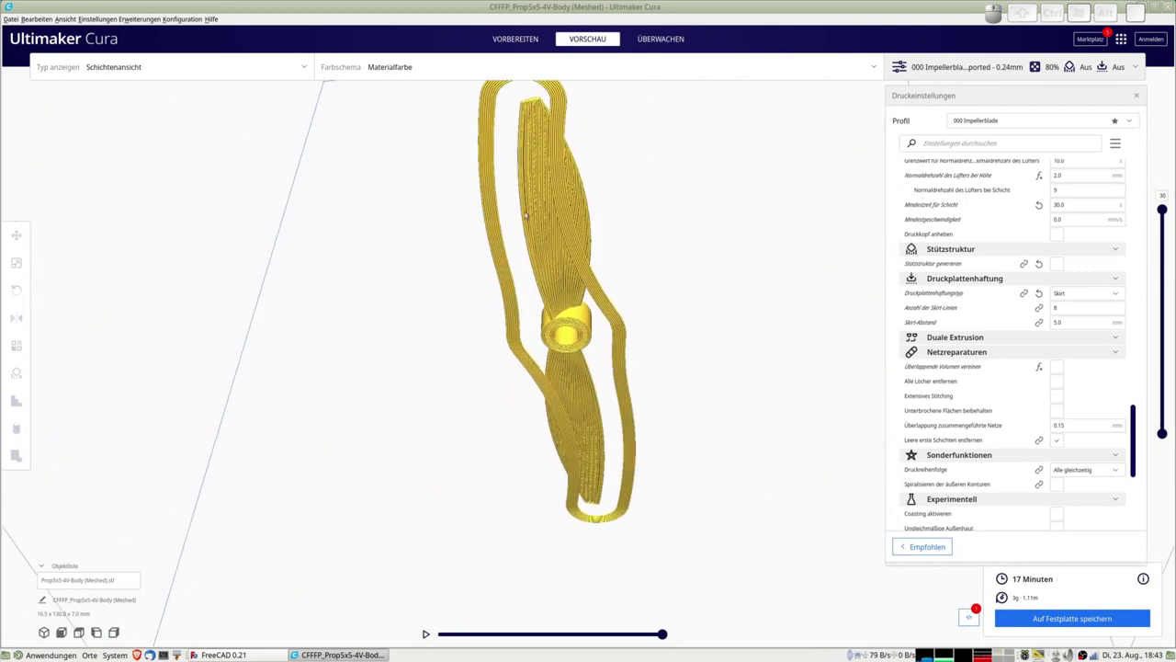
pyautogui.moveTo(559, 323)
pyautogui.mouseDown(button='right')
pyautogui.moveTo(612, 284)
pyautogui.moveTo(690, 376)
pyautogui.mouseUp(button='right')
pyautogui.moveTo(560, 295); pyautogui.dragTo(569, 315, button='right')
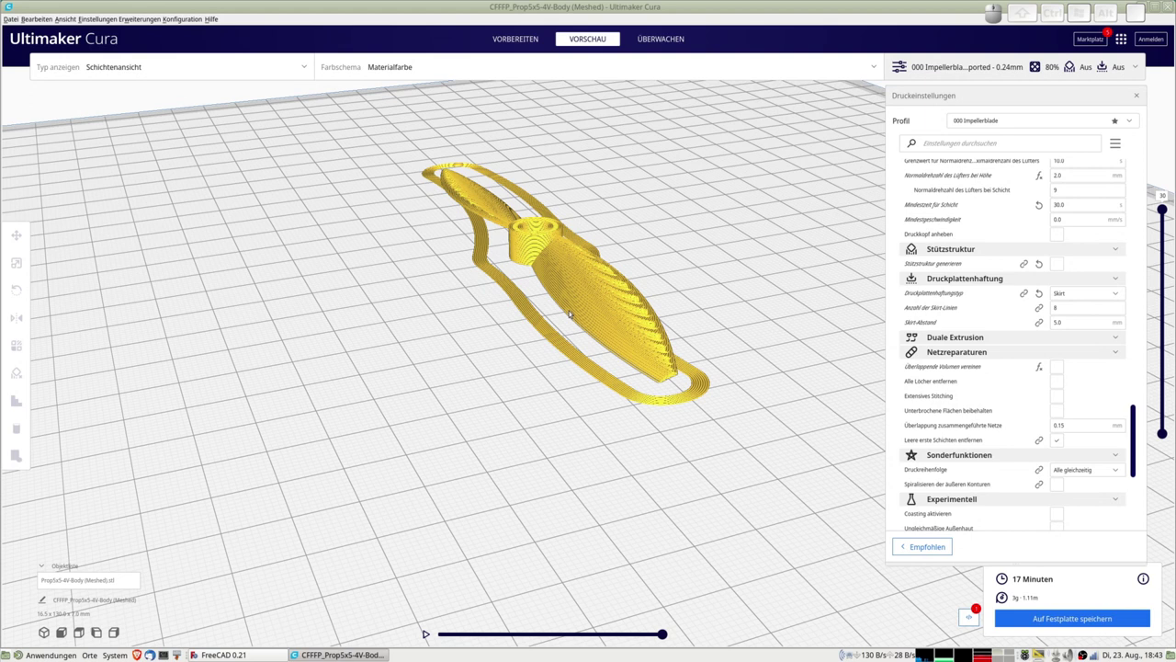
pyautogui.moveTo(748, 286); pyautogui.dragTo(559, 229, button='right')
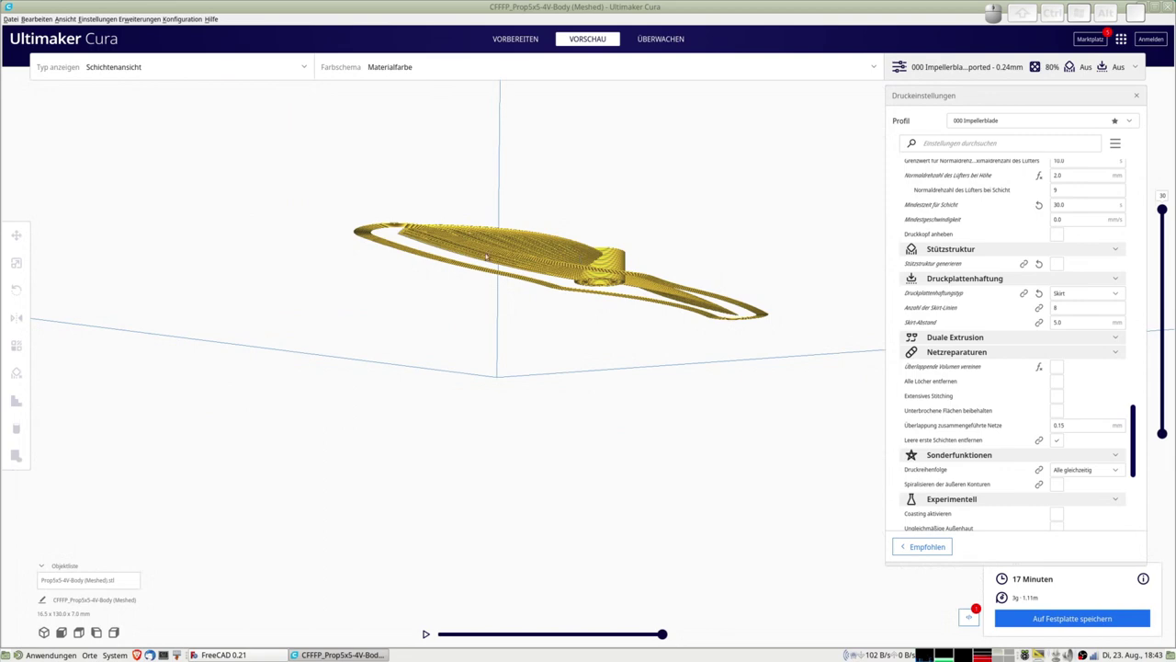
pyautogui.moveTo(487, 256); pyautogui.dragTo(614, 319, button='right')
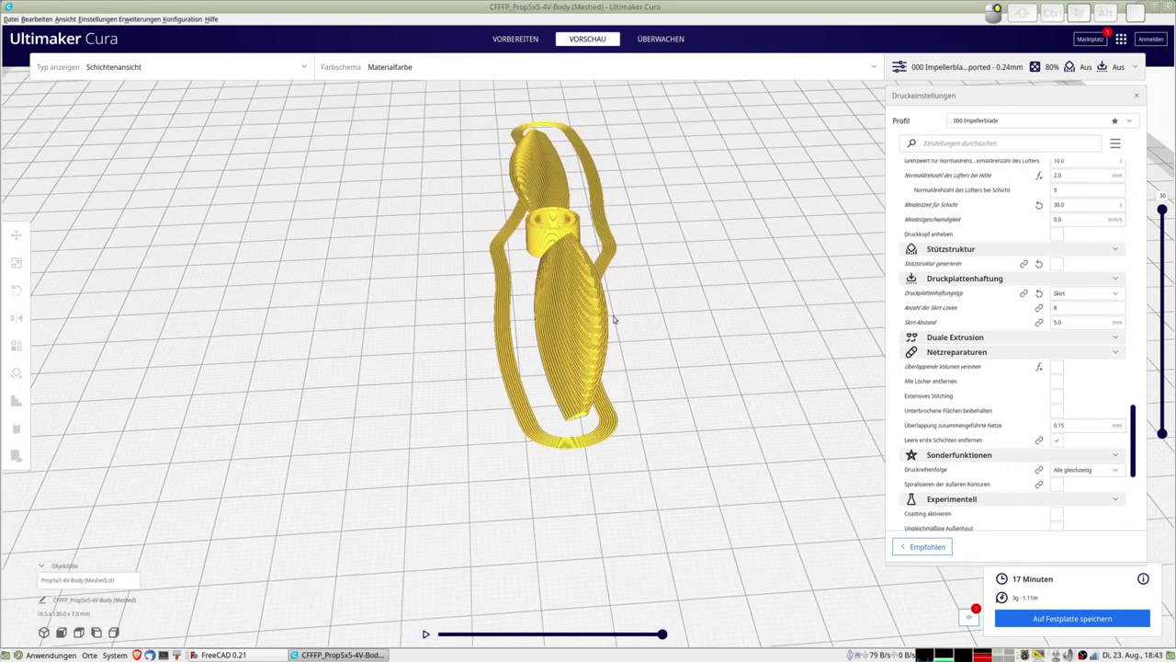
# Save the sliced propeller to disk as 'CFFFP_Prop5x5-4V-Body (Meshed).gcode'
pyautogui.moveTo(631, 328)
pyautogui.mouseDown(button='right')
pyautogui.moveTo(697, 315)
pyautogui.moveTo(691, 297)
pyautogui.moveTo(654, 325)
pyautogui.mouseUp(button='right')
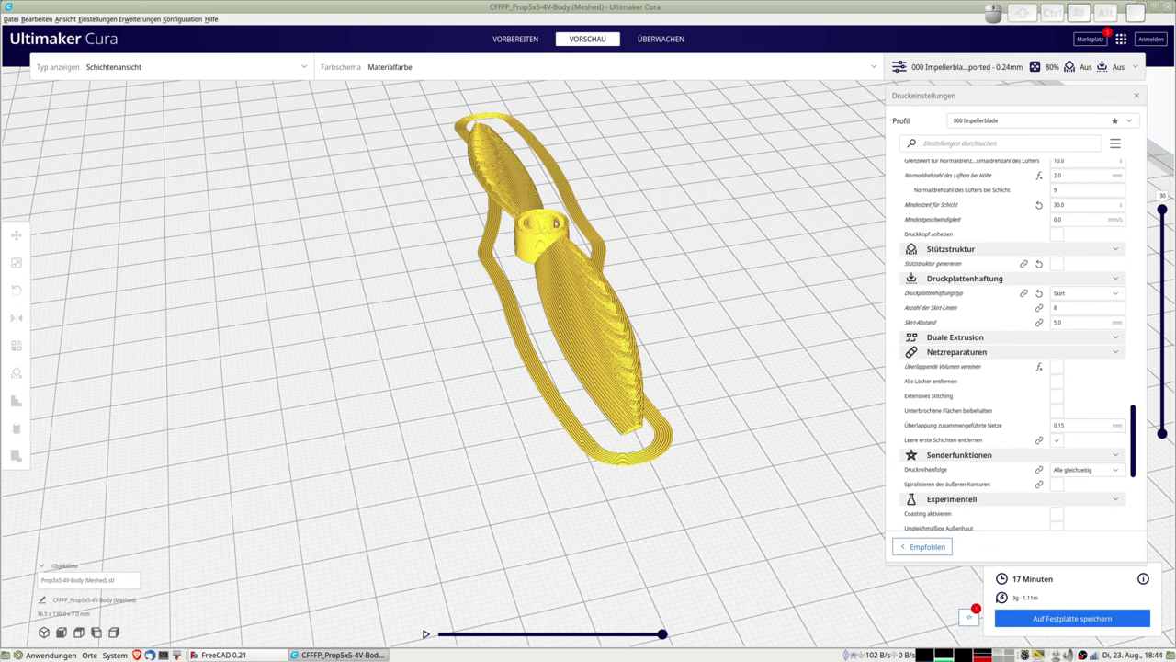
pyautogui.scroll(5, 556, 220)
pyautogui.scroll(-4, 561, 216)
pyautogui.scroll(-1, 564, 211)
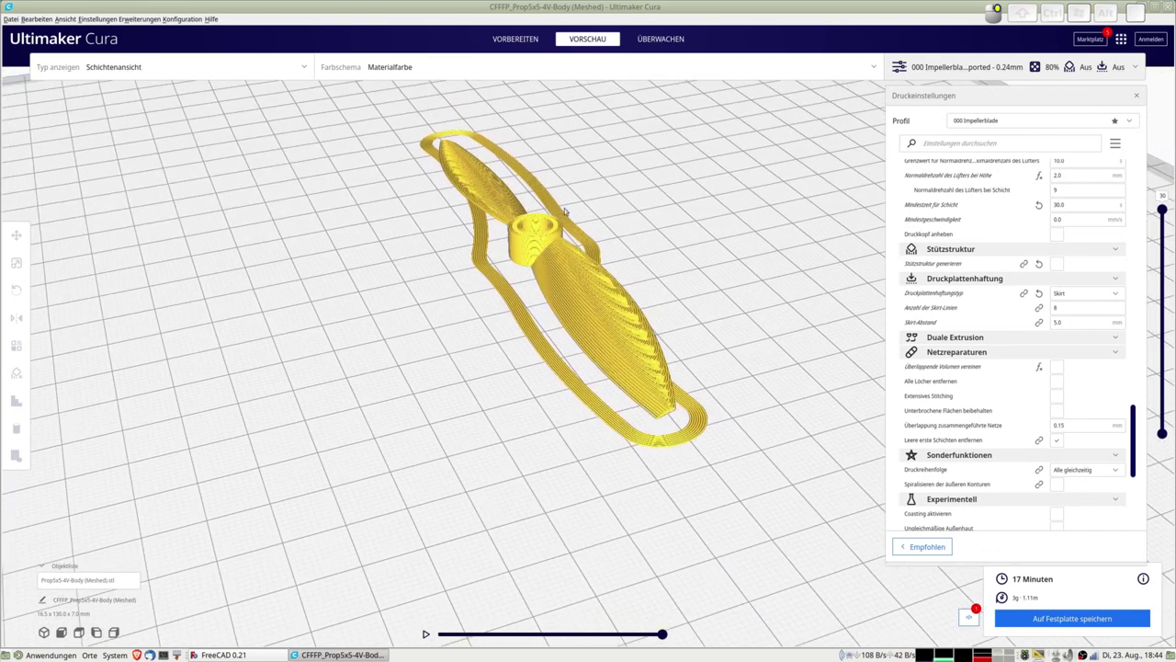
pyautogui.moveTo(589, 309)
pyautogui.mouseDown(button='right')
pyautogui.moveTo(559, 198)
pyautogui.moveTo(545, 318)
pyautogui.moveTo(540, 296)
pyautogui.moveTo(690, 326)
pyautogui.mouseUp(button='right')
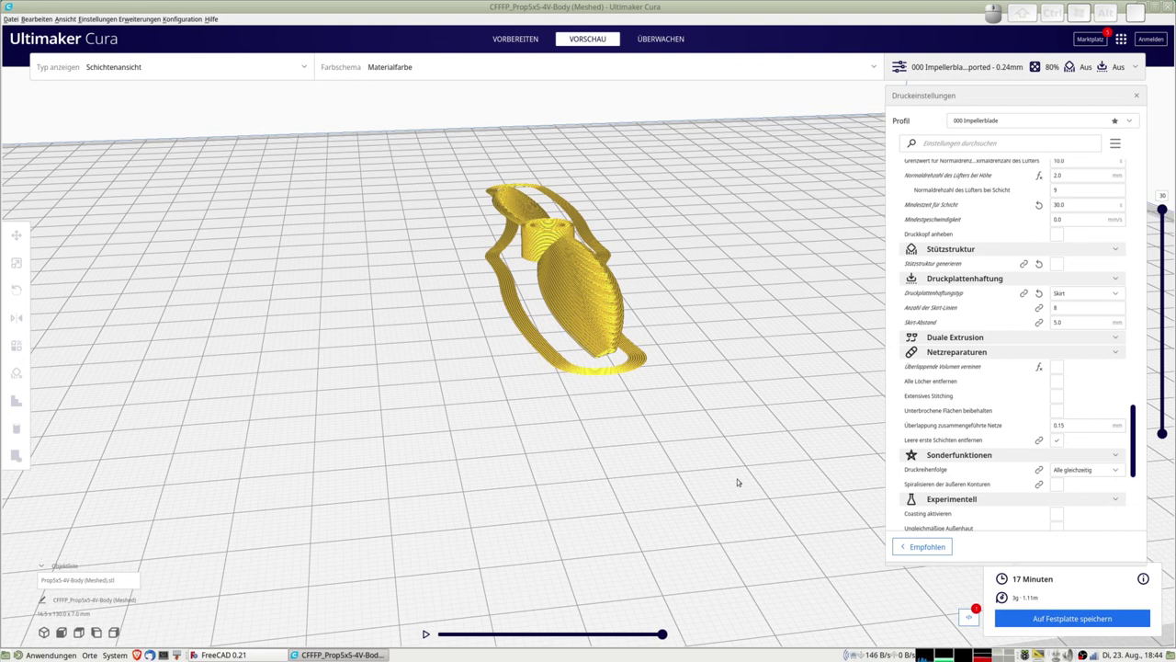
pyautogui.moveTo(707, 420); pyautogui.dragTo(686, 456, button='right')
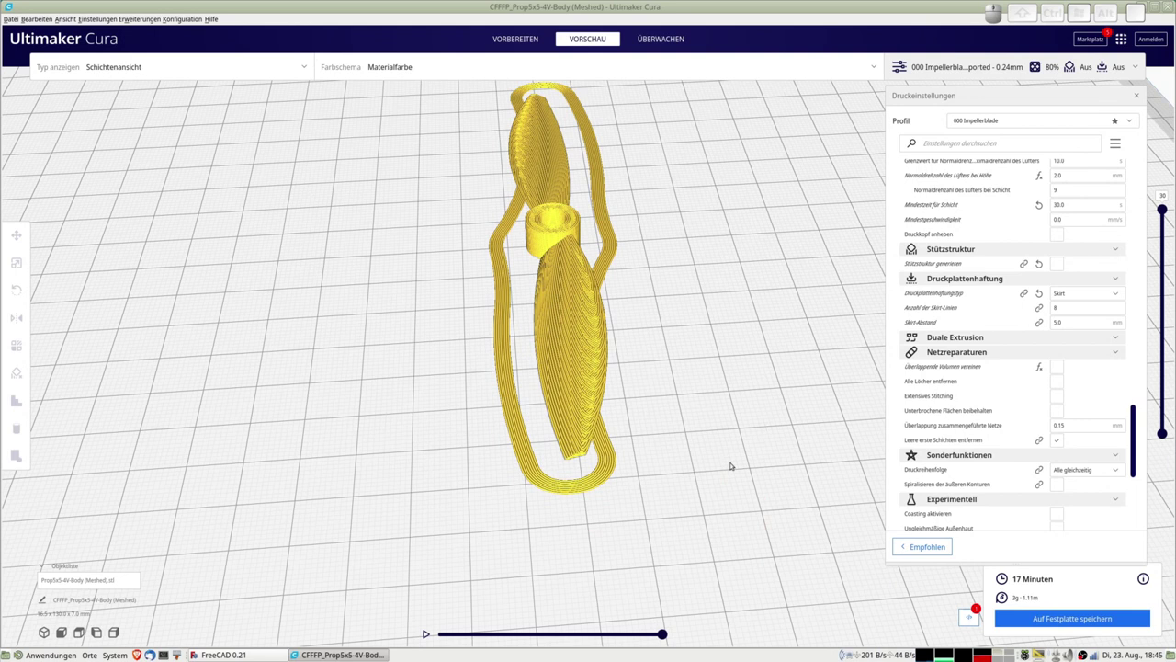
pyautogui.click(1063, 620)
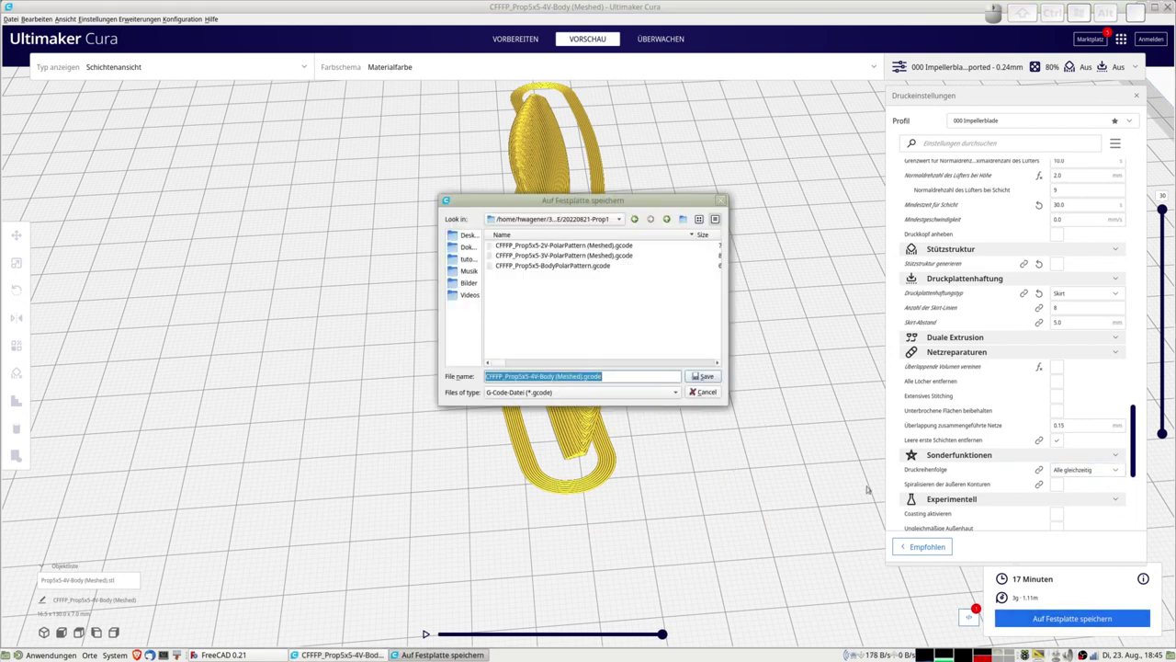
pyautogui.click(715, 393)
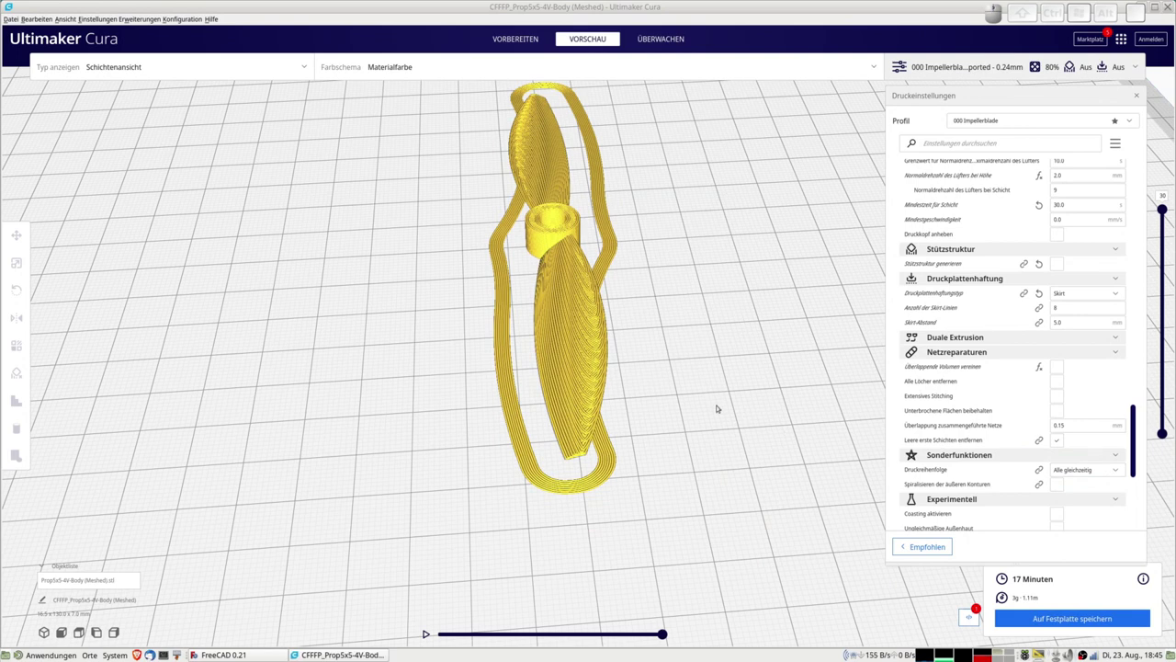